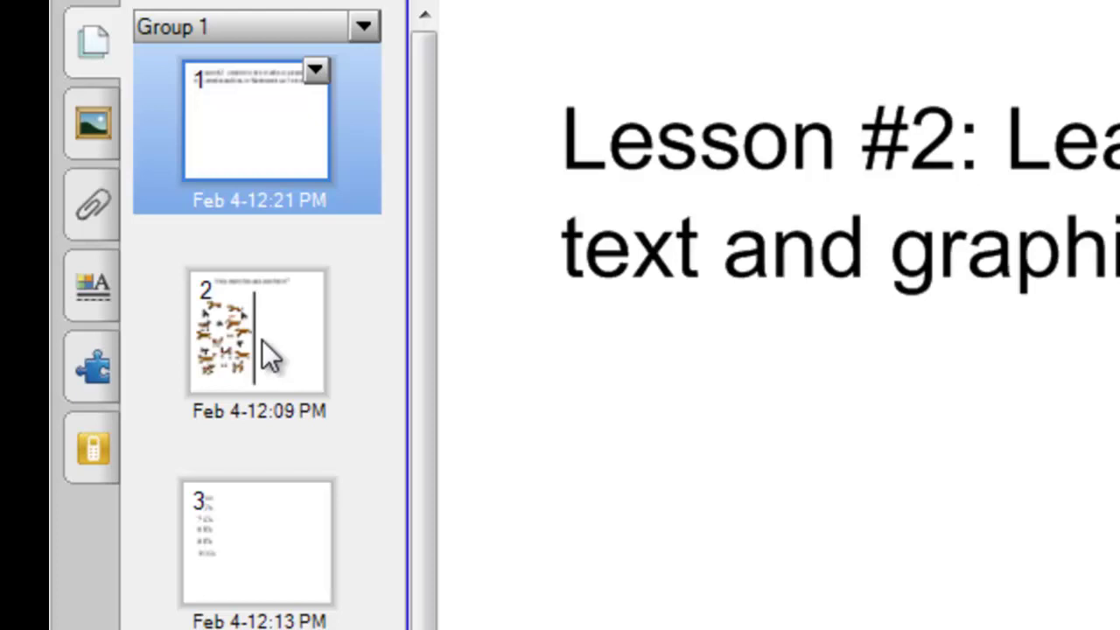
- Add a 'Lesson #2' text box below the title on the lesson title page and select it
{"action": "left_click", "coordinate": [261, 340]}
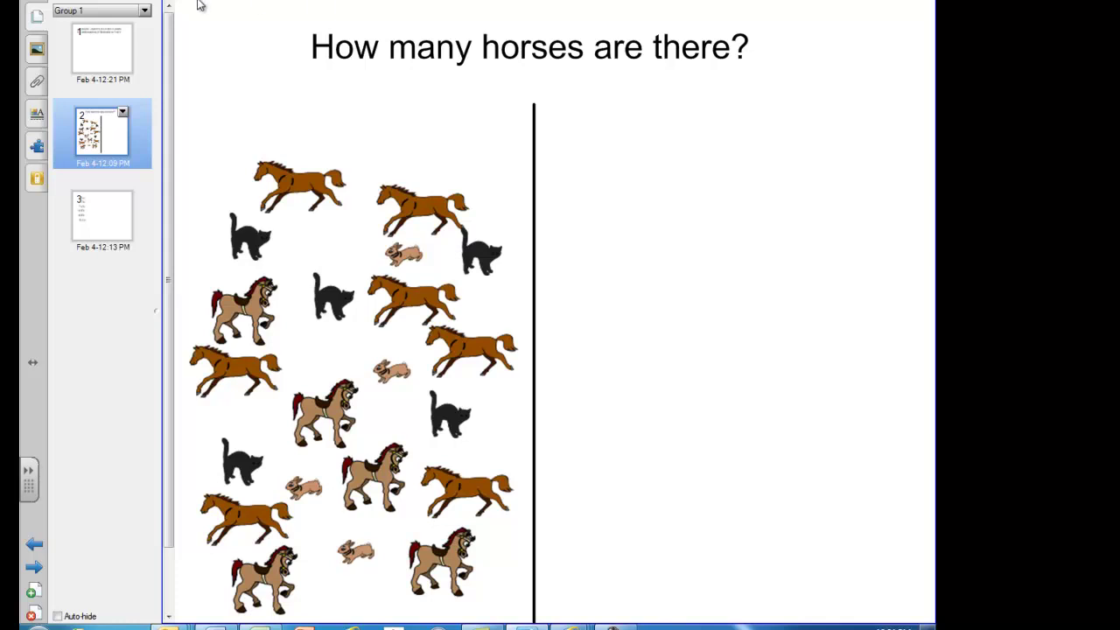
{"action": "left_click", "coordinate": [96, 54]}
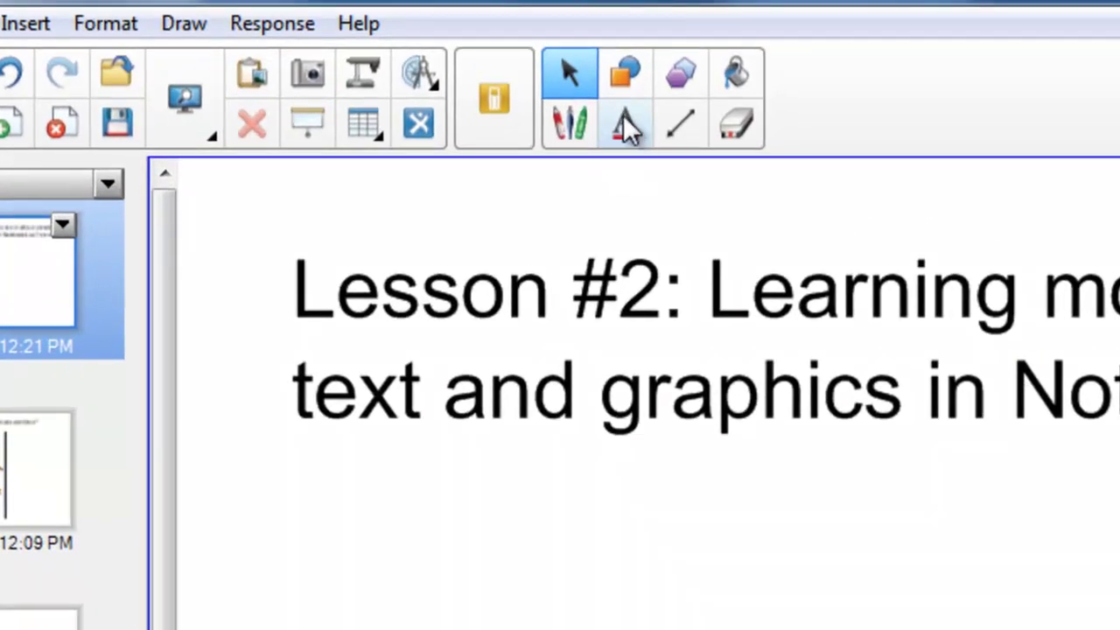
{"action": "left_click", "coordinate": [627, 126]}
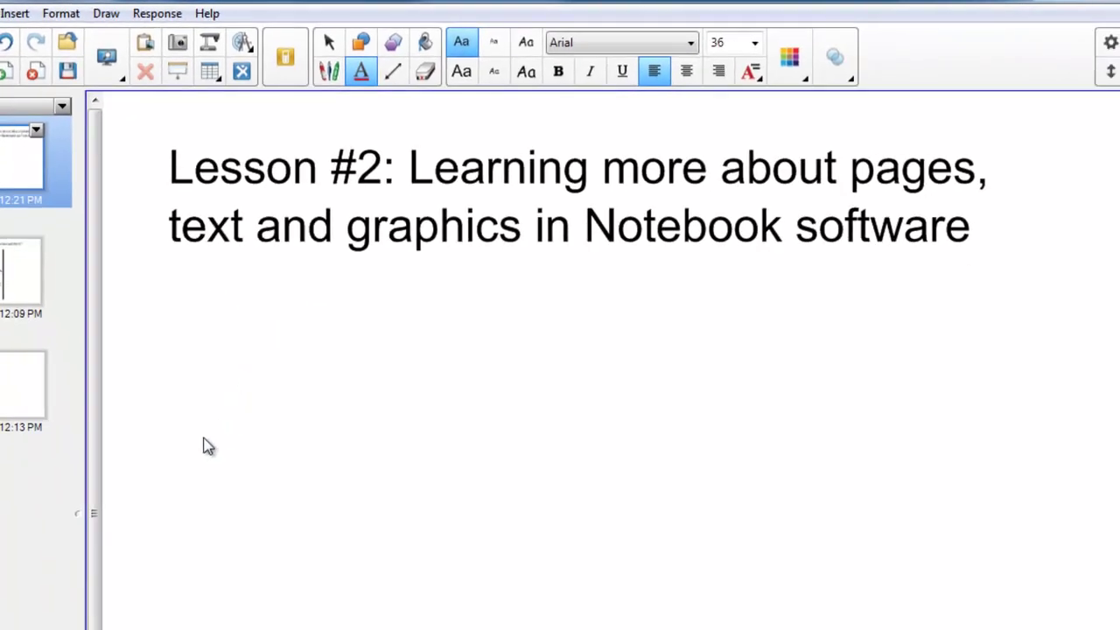
{"action": "left_click", "coordinate": [204, 446]}
{"action": "type", "text": "Les"}
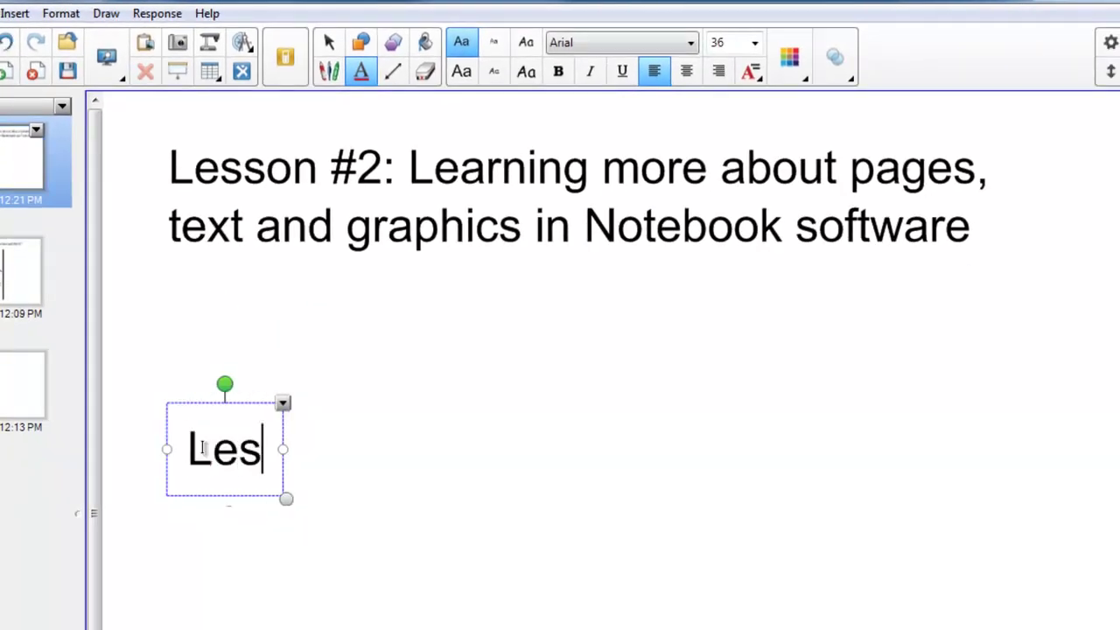
{"action": "type", "text": "son #2"}
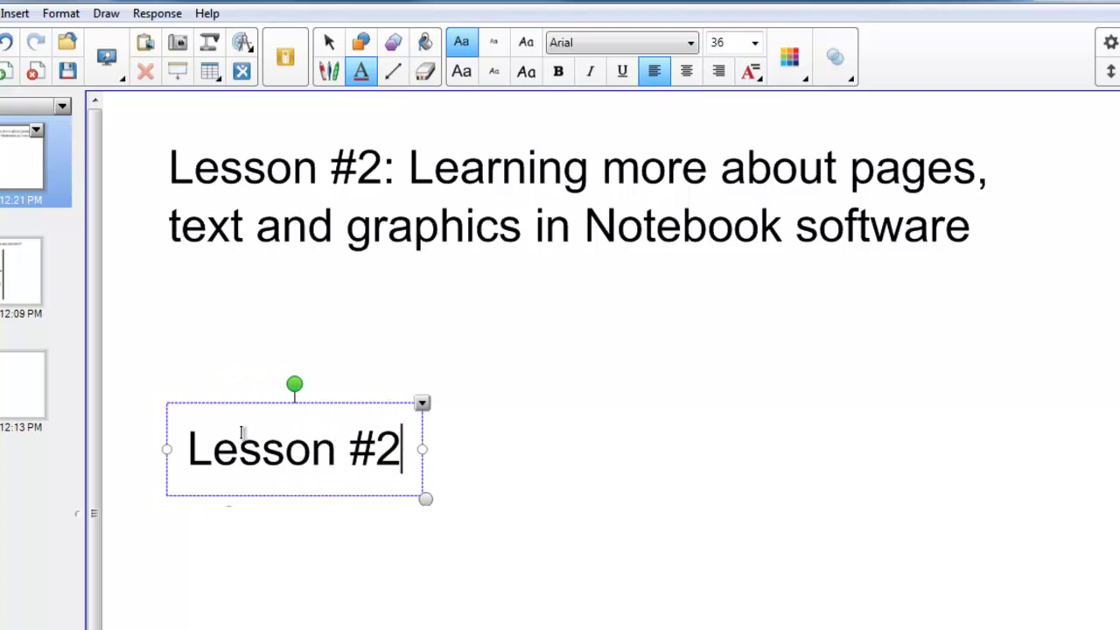
{"action": "key", "text": "Escape"}
{"action": "left_click", "coordinate": [427, 325]}
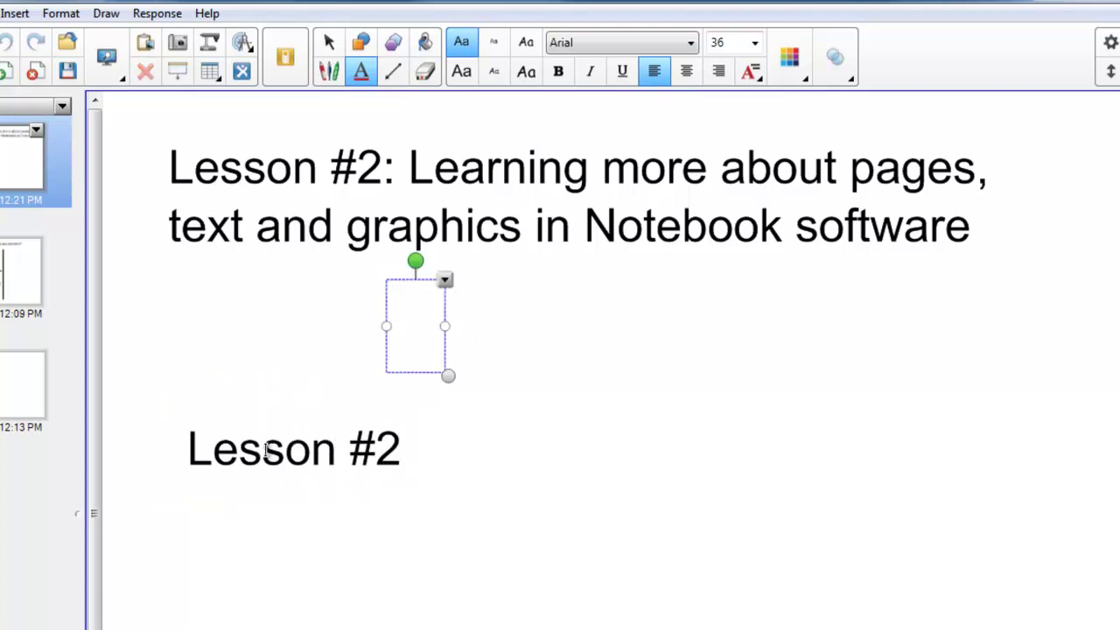
{"action": "left_click", "coordinate": [800, 492]}
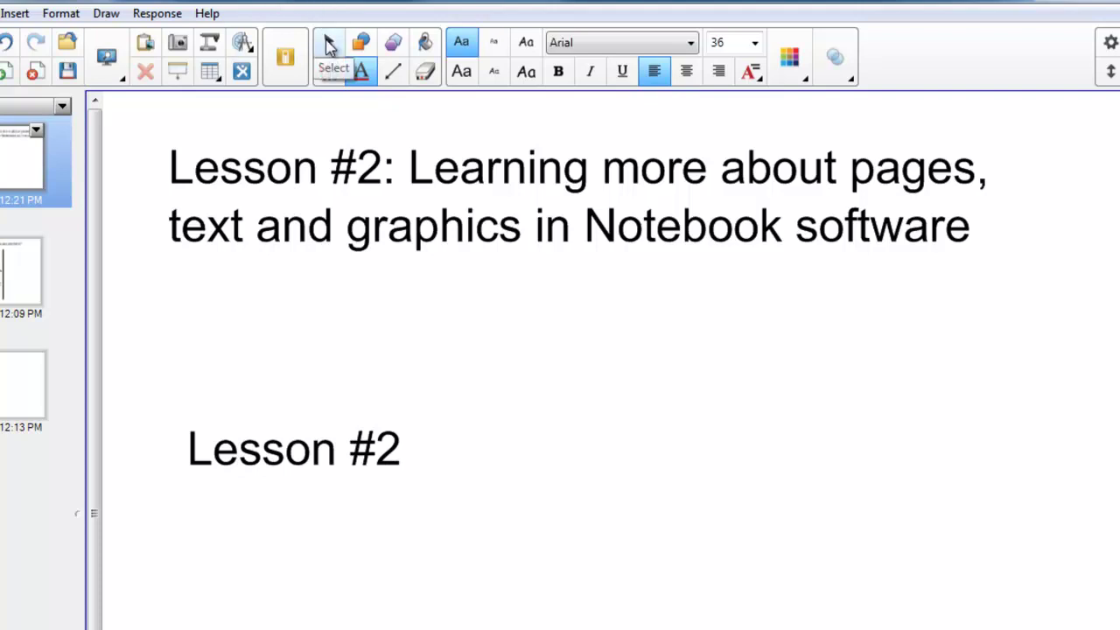
{"action": "left_click", "coordinate": [330, 46]}
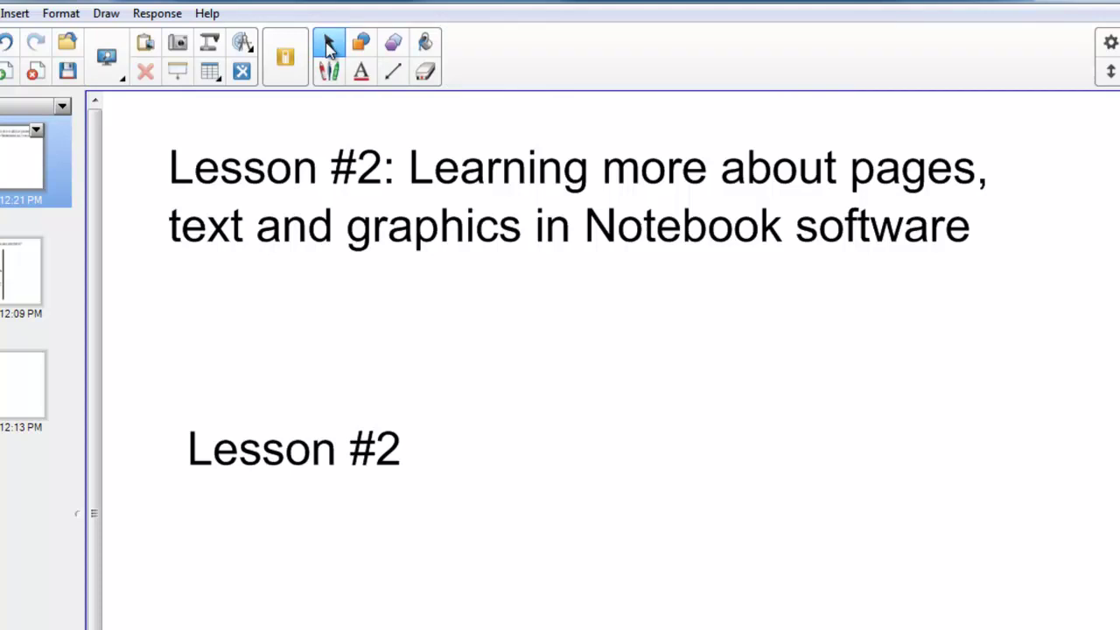
{"action": "left_click", "coordinate": [303, 448]}
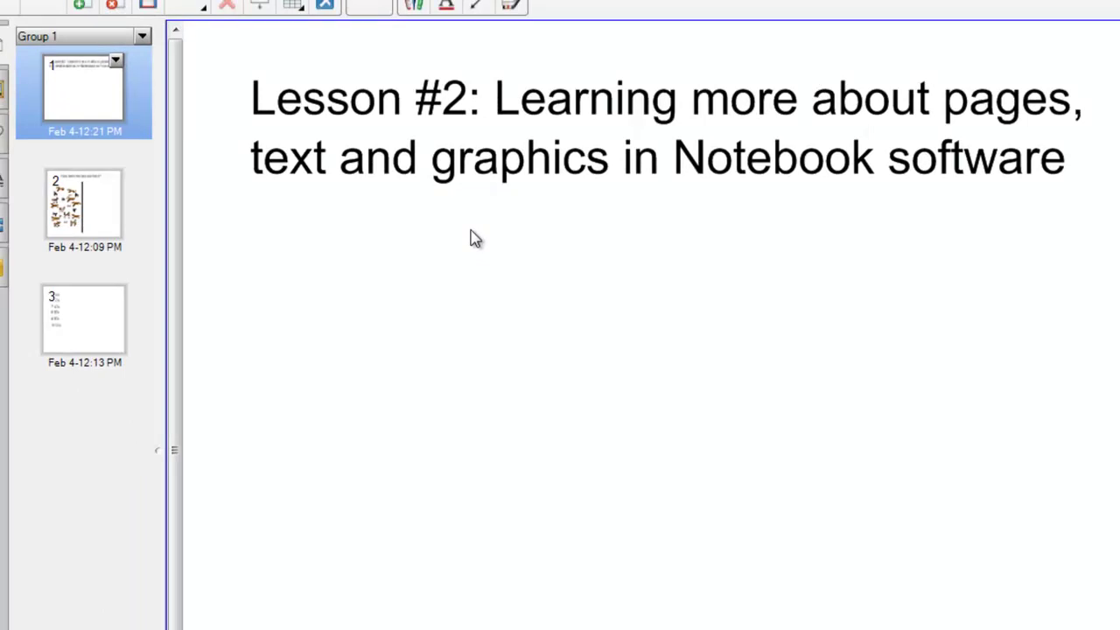
- On page 2, drag three brown horses and one tan horse past the divider, then nudge the divider right
{"action": "left_click", "coordinate": [71, 214]}
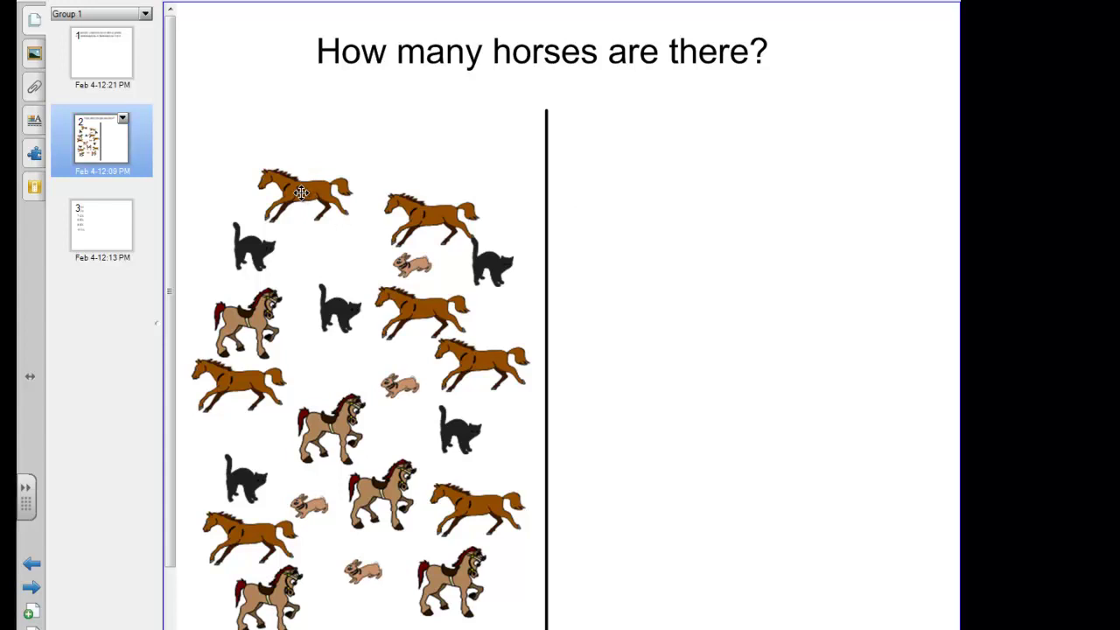
{"action": "left_click_drag", "start_coordinate": [301, 193], "coordinate": [698, 166]}
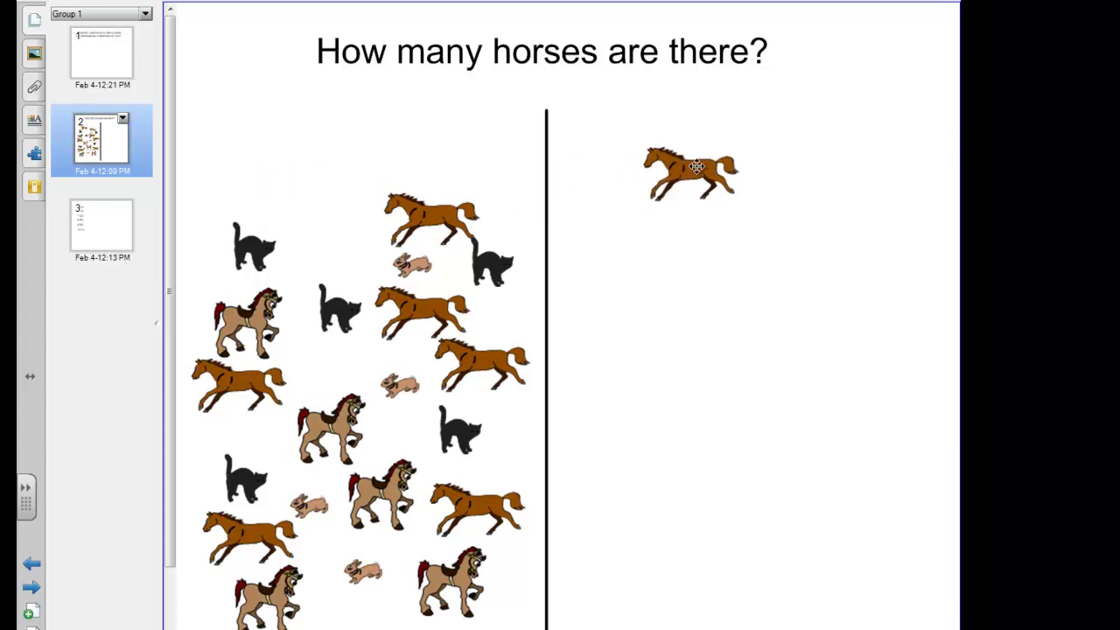
{"action": "left_click_drag", "start_coordinate": [420, 214], "coordinate": [695, 241]}
{"action": "left_click_drag", "start_coordinate": [416, 309], "coordinate": [688, 308]}
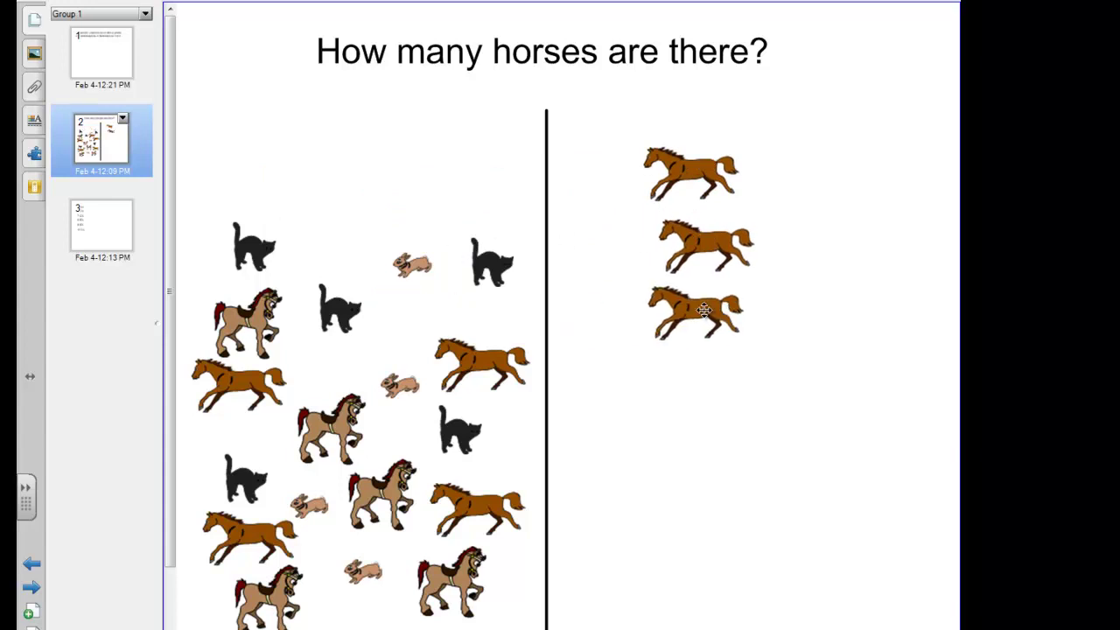
{"action": "left_click_drag", "start_coordinate": [249, 324], "coordinate": [749, 399]}
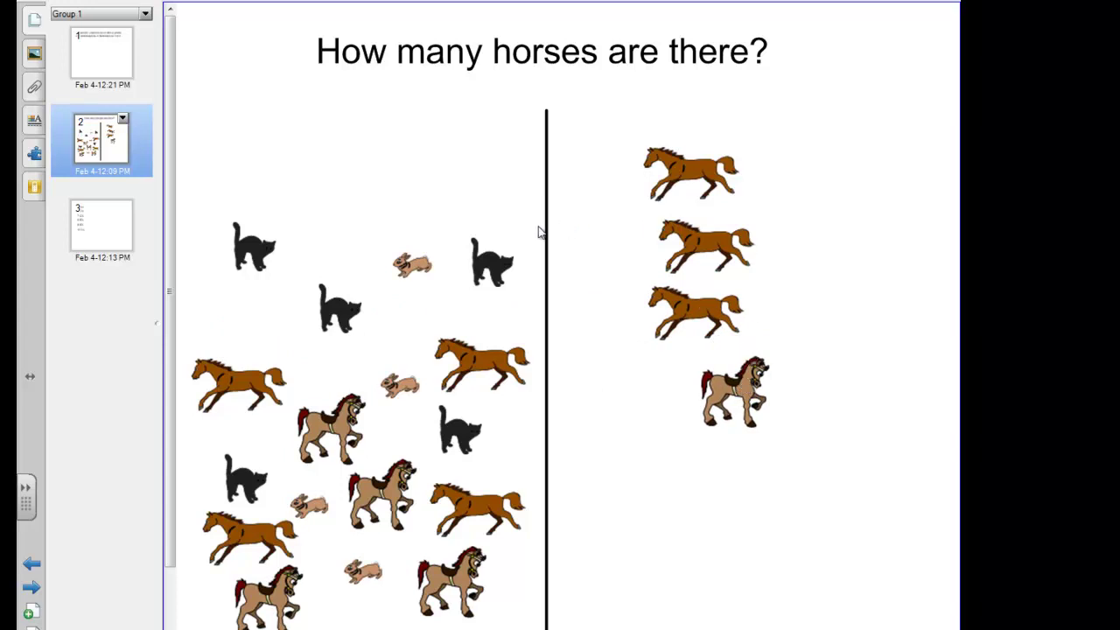
{"action": "left_click_drag", "start_coordinate": [547, 226], "coordinate": [592, 227]}
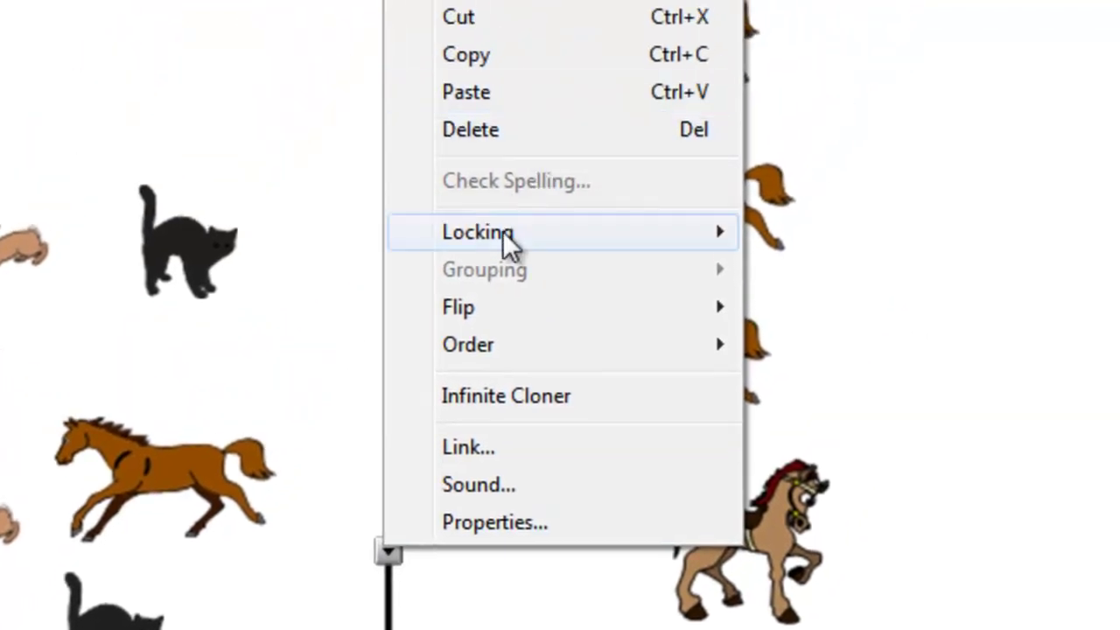
- Lock the divider line and the question title in place, then drag one brown horse back left
{"action": "mouse_move", "coordinate": [504, 232]}
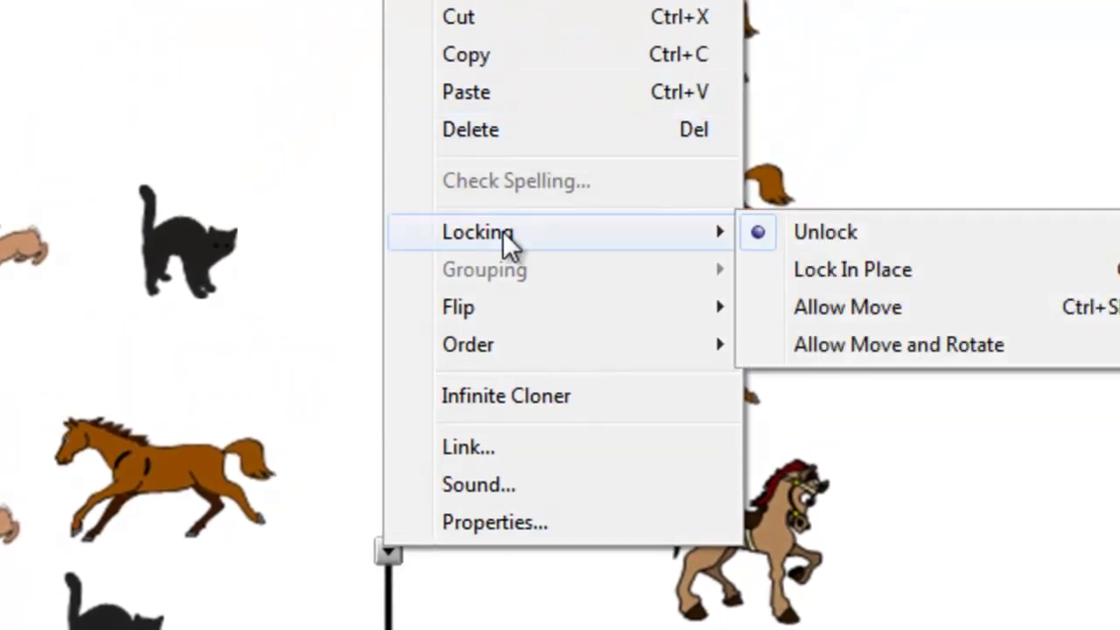
{"action": "left_click", "coordinate": [815, 268]}
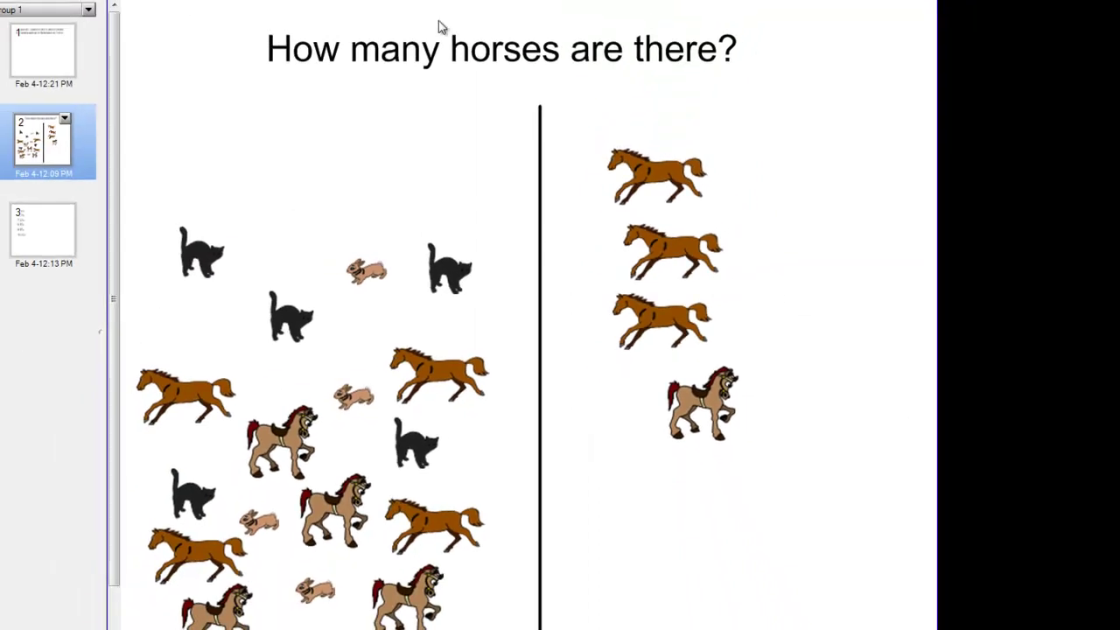
{"action": "left_click", "coordinate": [581, 45]}
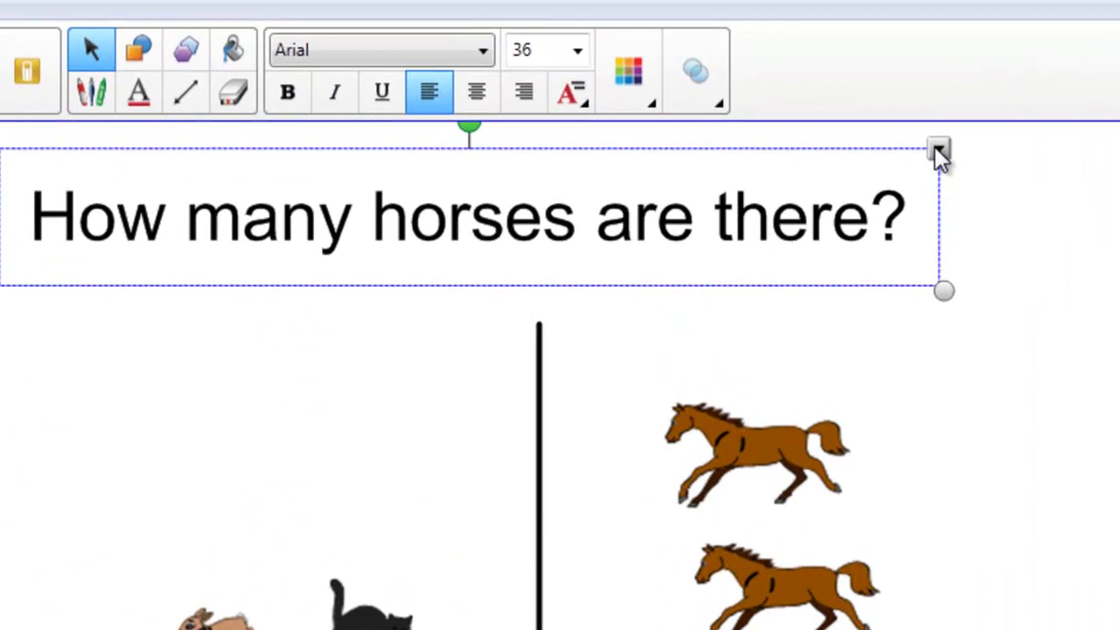
{"action": "left_click", "coordinate": [937, 150]}
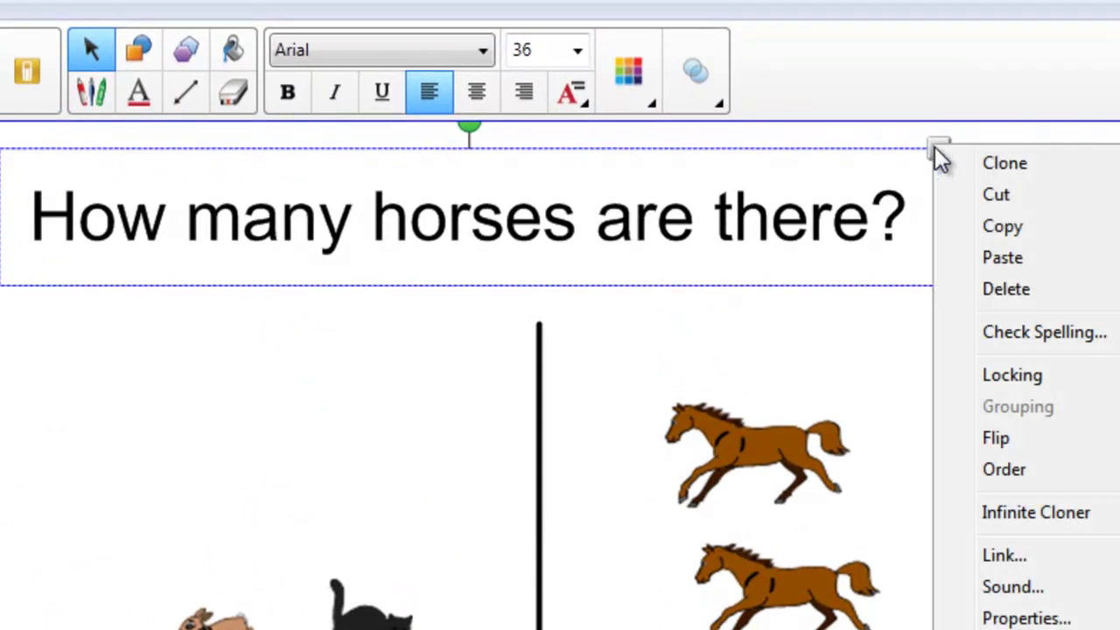
{"action": "mouse_move", "coordinate": [998, 382]}
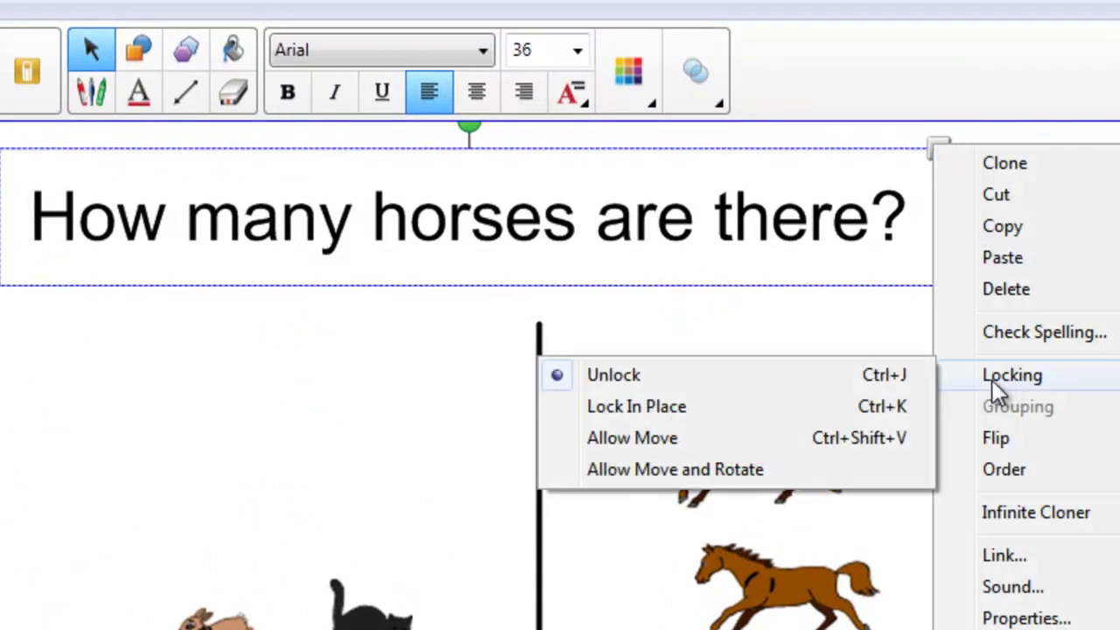
{"action": "left_click", "coordinate": [700, 408]}
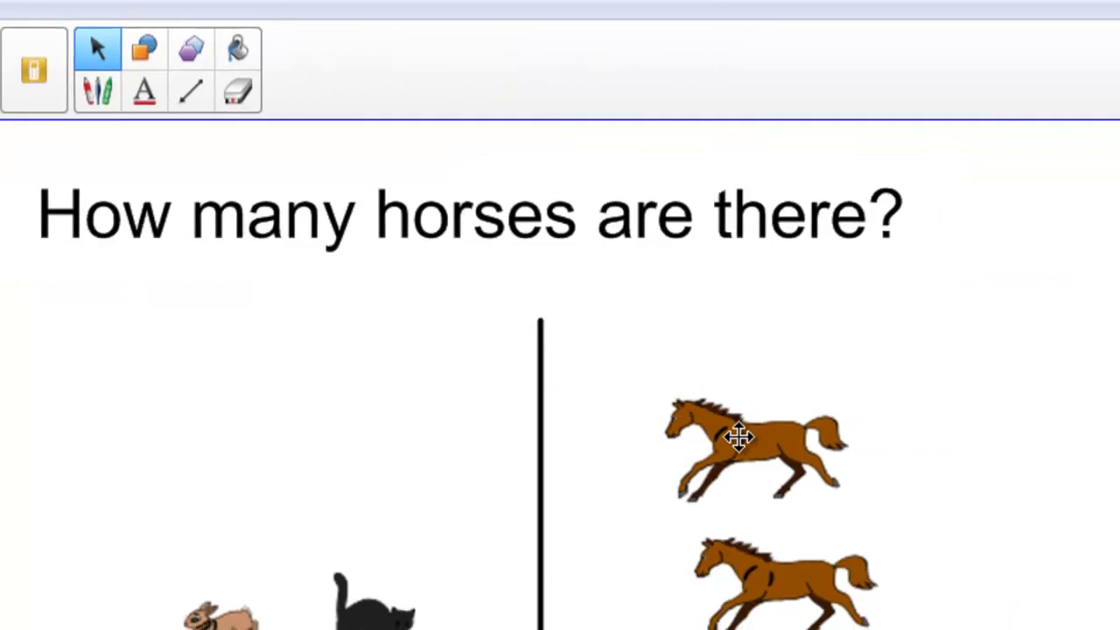
{"action": "left_click_drag", "start_coordinate": [739, 441], "coordinate": [21, 424]}
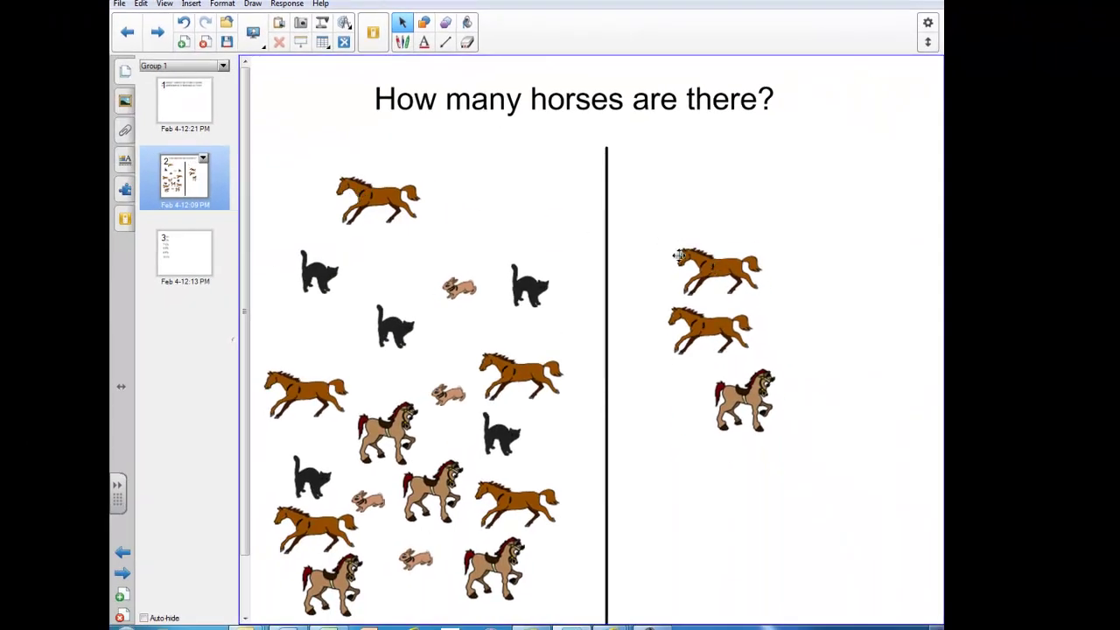
- Drag the remaining three horses from the right of the divider back into the left group
{"action": "left_click_drag", "start_coordinate": [698, 250], "coordinate": [475, 154]}
{"action": "left_click_drag", "start_coordinate": [658, 321], "coordinate": [361, 242]}
{"action": "left_click_drag", "start_coordinate": [739, 389], "coordinate": [516, 223]}
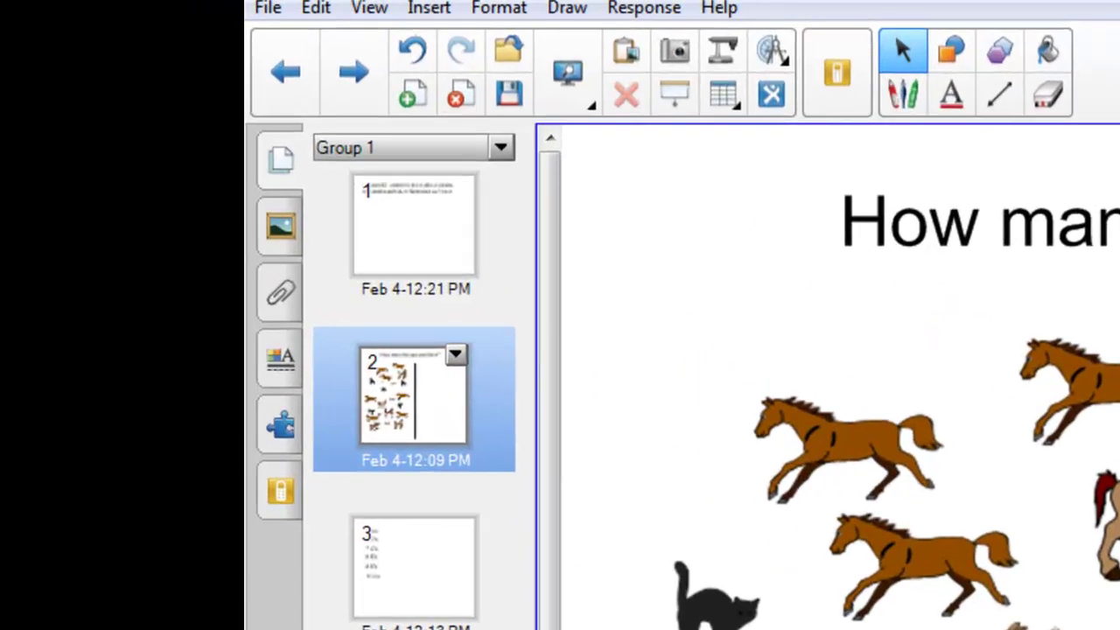
- Clone the horses page as page 3, compare it with page 2, and select page 3's top-left brown horse
{"action": "left_click", "coordinate": [455, 358]}
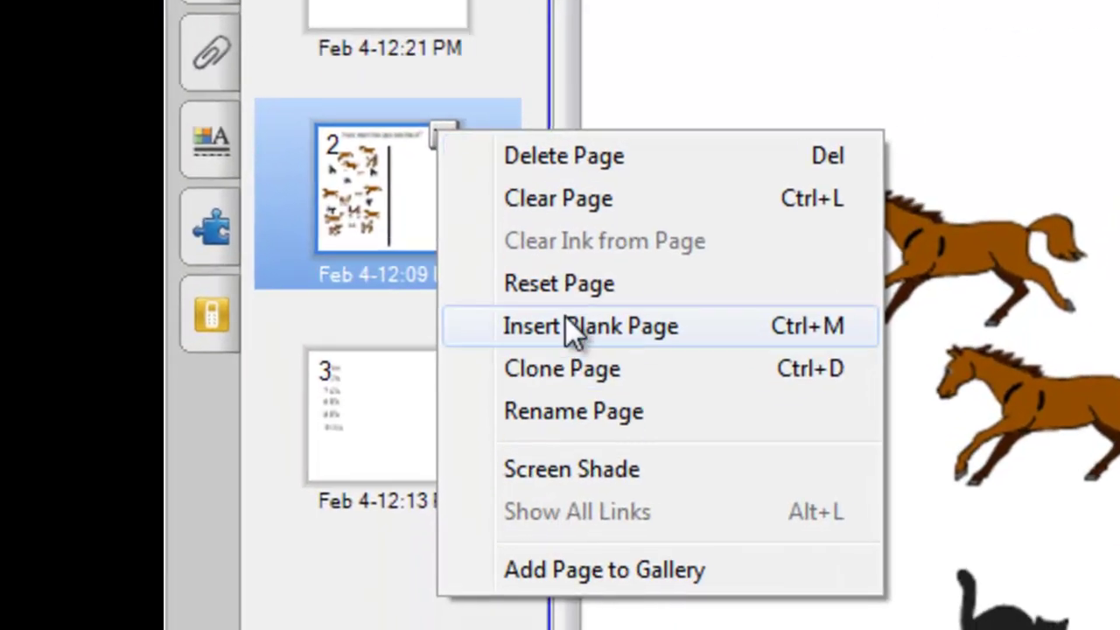
{"action": "left_click", "coordinate": [565, 365]}
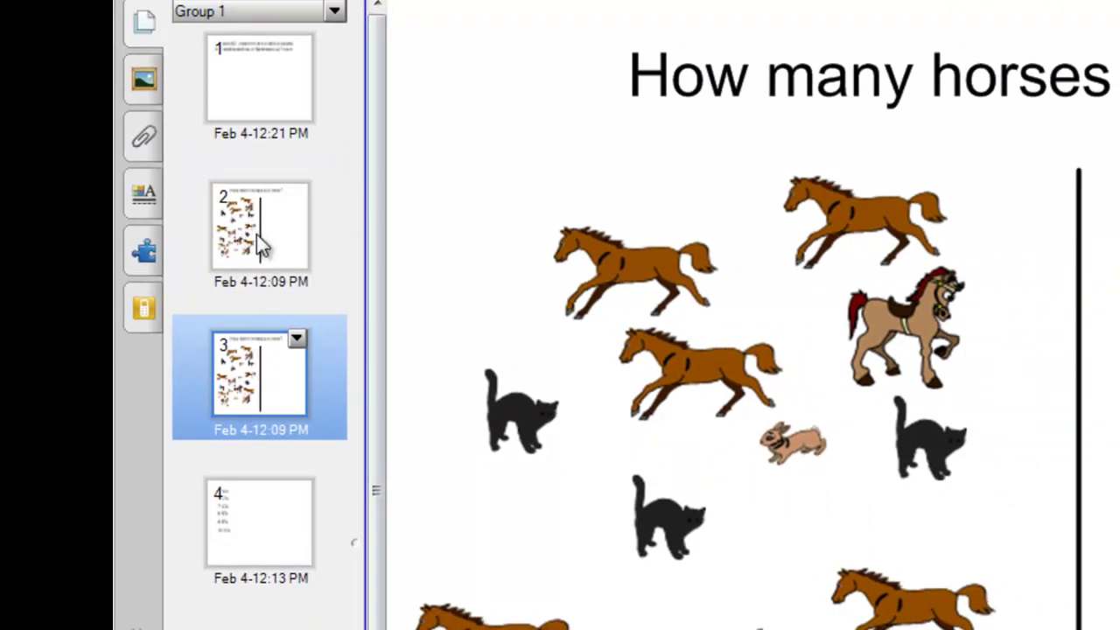
{"action": "left_click", "coordinate": [253, 234]}
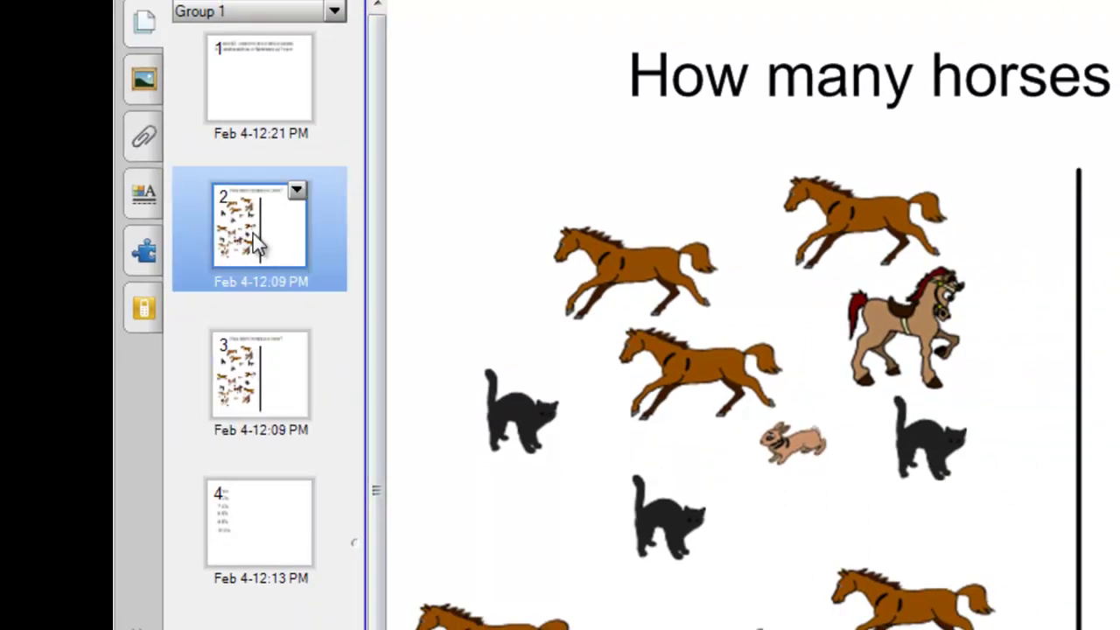
{"action": "left_click", "coordinate": [256, 360]}
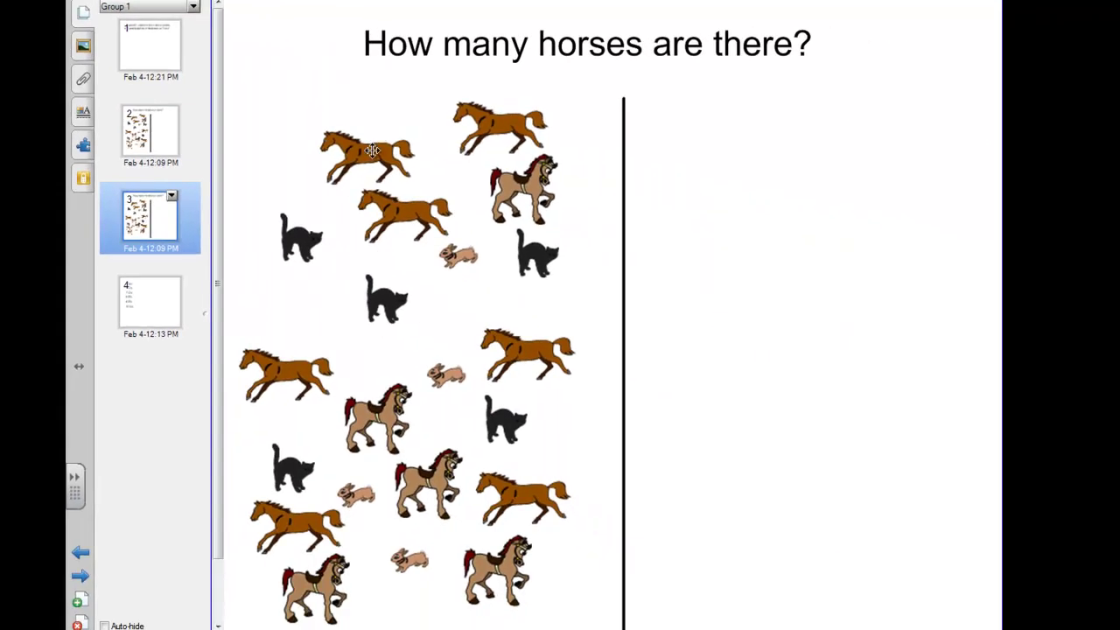
{"action": "left_click", "coordinate": [641, 267]}
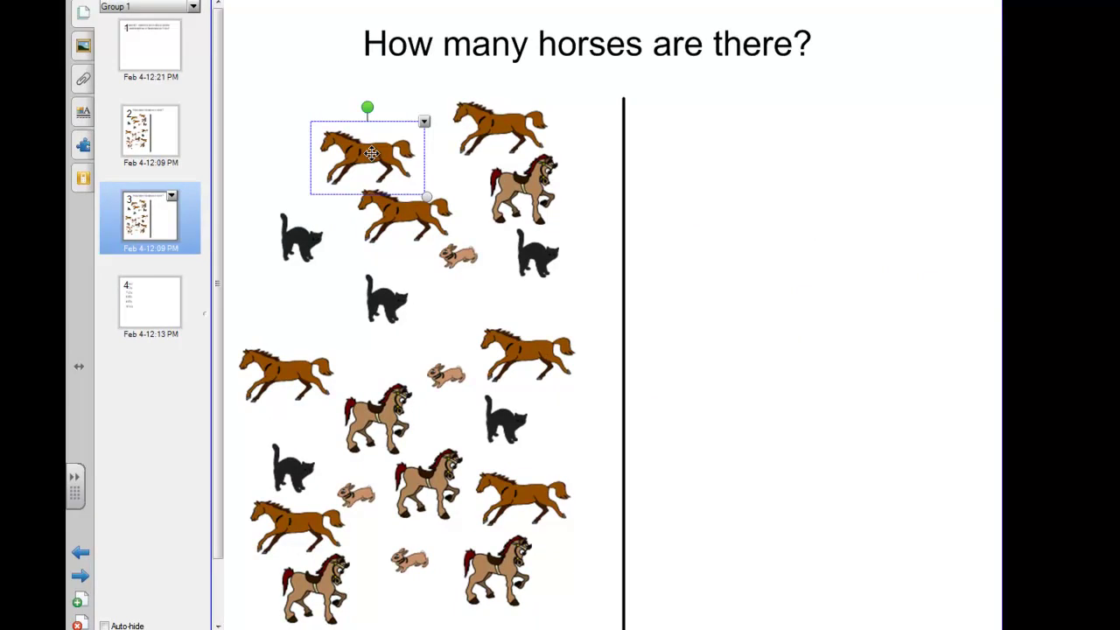
- Delete the top brown horse, a black cat and another brown horse from page 3
{"action": "key", "text": "Delete"}
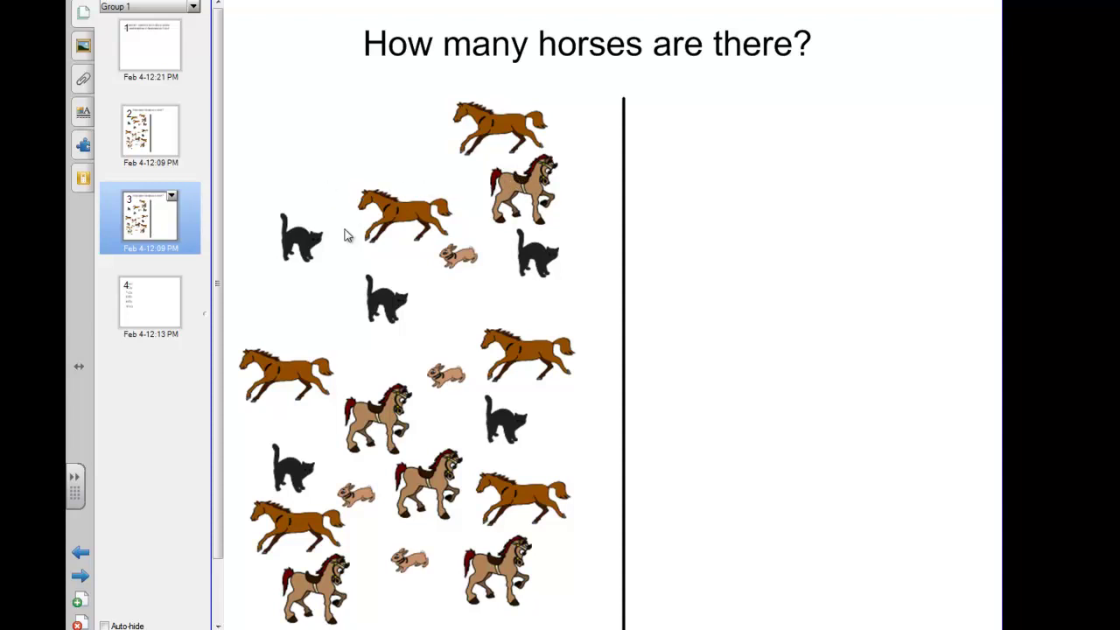
{"action": "left_click", "coordinate": [559, 258]}
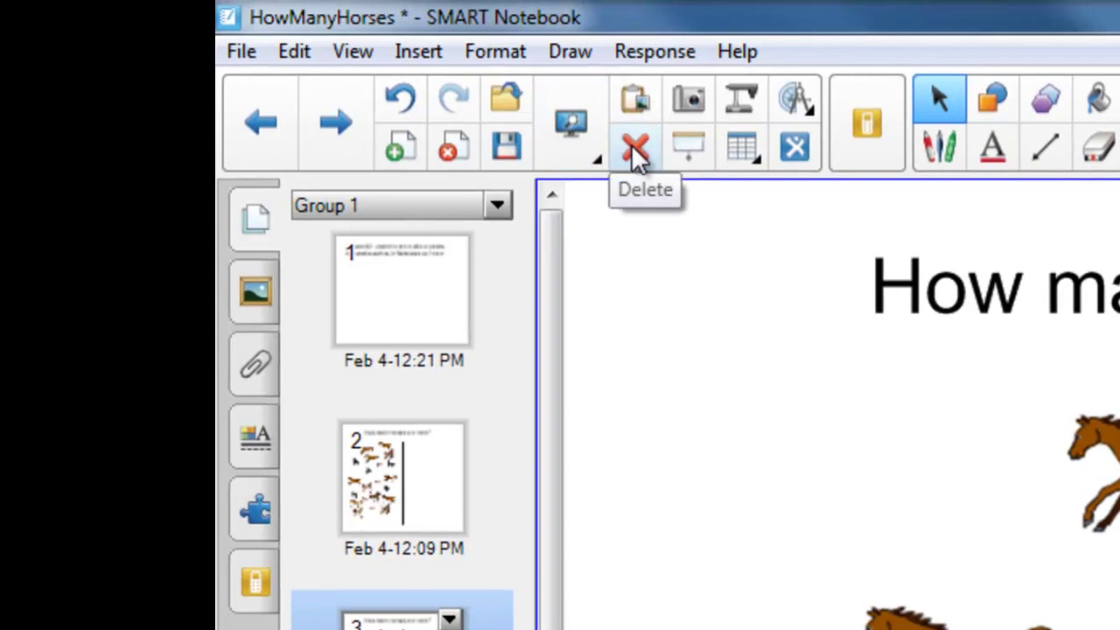
{"action": "left_click", "coordinate": [605, 136]}
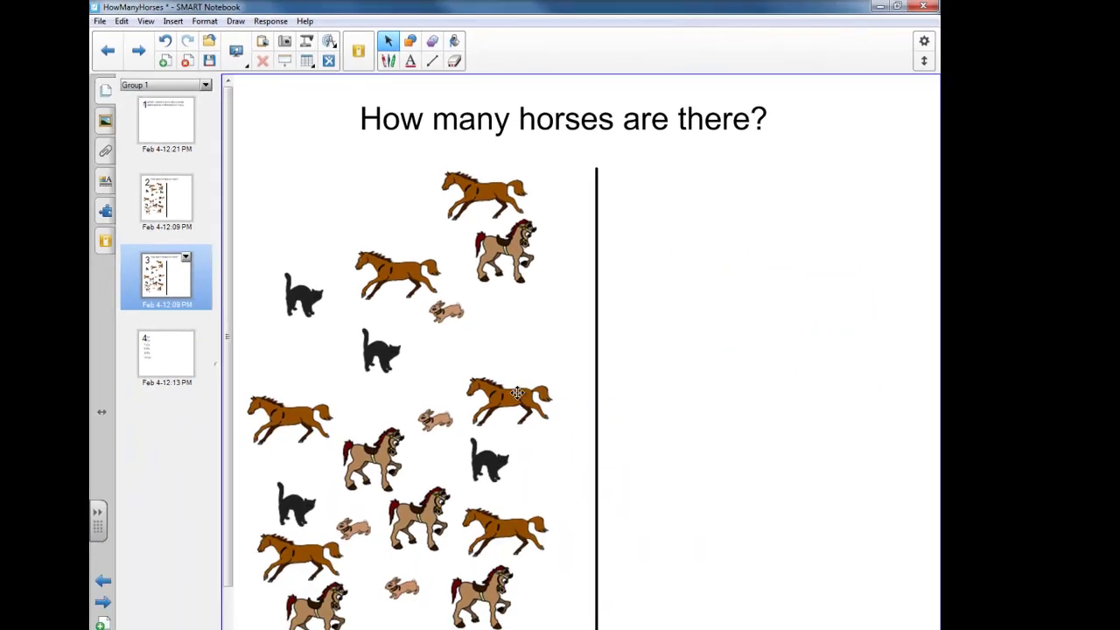
{"action": "left_click", "coordinate": [519, 395]}
{"action": "key", "text": "Delete"}
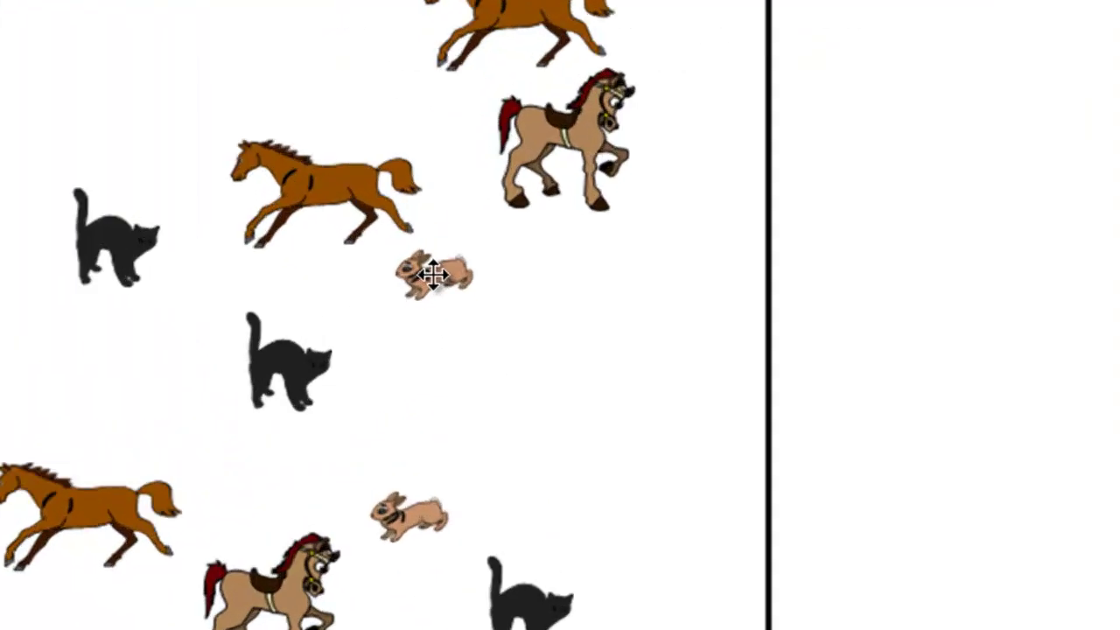
- Clone a small rabbit and reposition the rabbits and a brown horse on page 3
{"action": "left_click", "coordinate": [446, 311]}
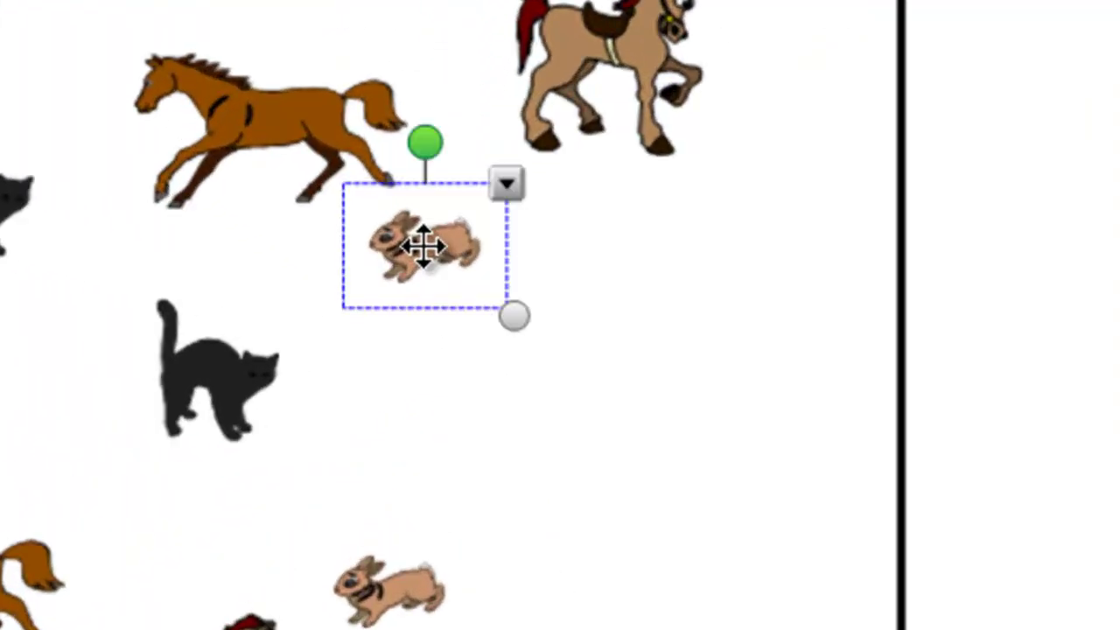
{"action": "left_click", "coordinate": [506, 184]}
{"action": "left_click", "coordinate": [604, 212]}
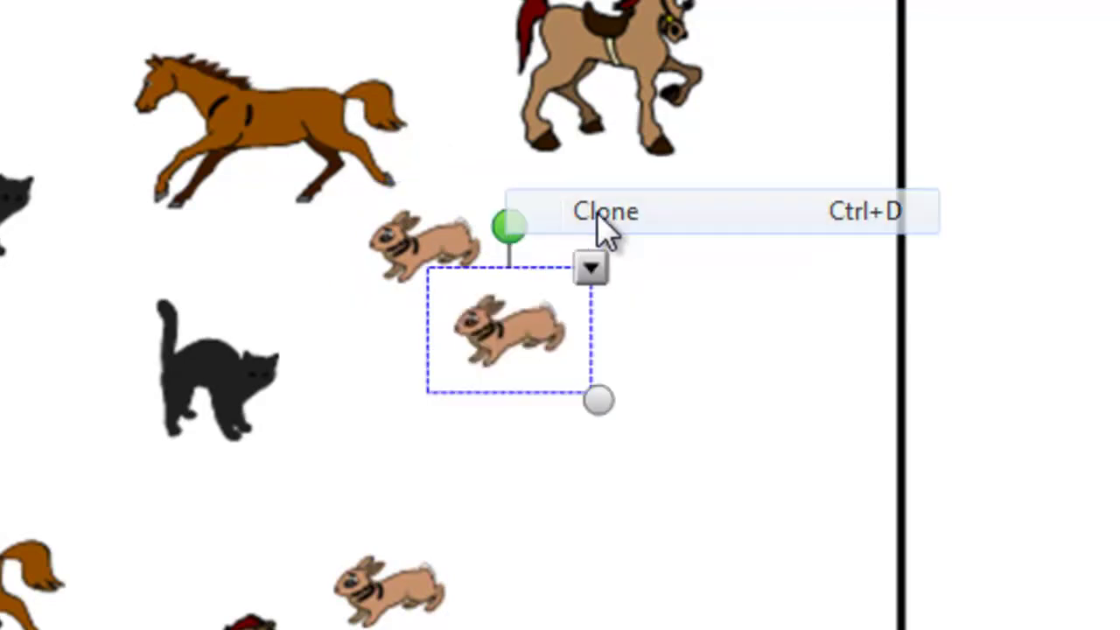
{"action": "mouse_move", "coordinate": [531, 313]}
{"action": "left_mouse_down"}
{"action": "mouse_move", "coordinate": [537, 425]}
{"action": "mouse_move", "coordinate": [561, 440]}
{"action": "left_mouse_up"}
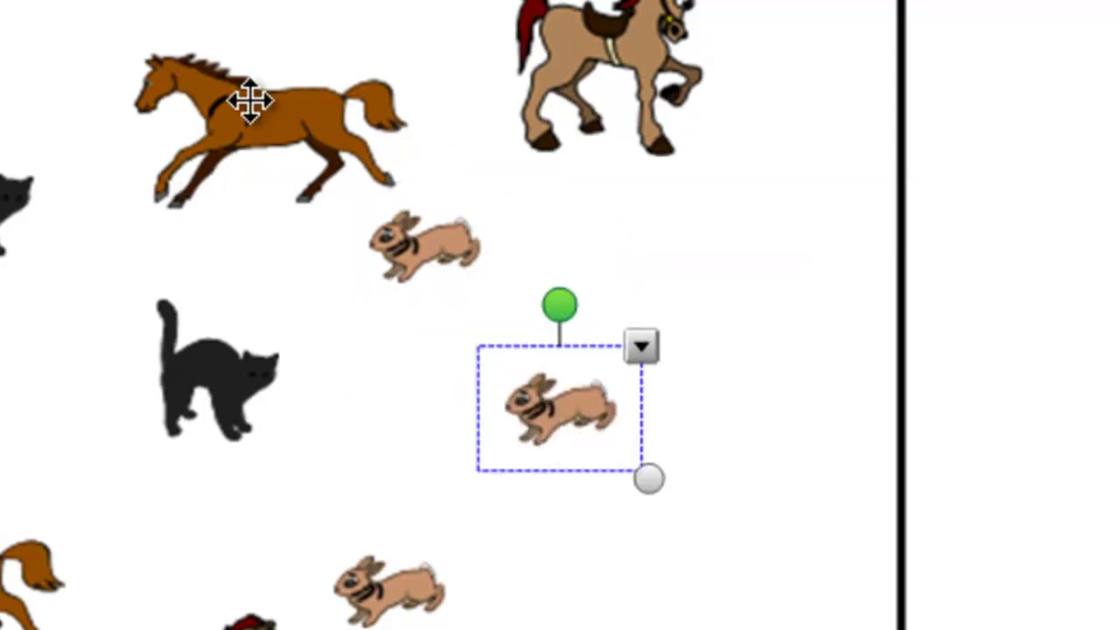
{"action": "left_click", "coordinate": [400, 245]}
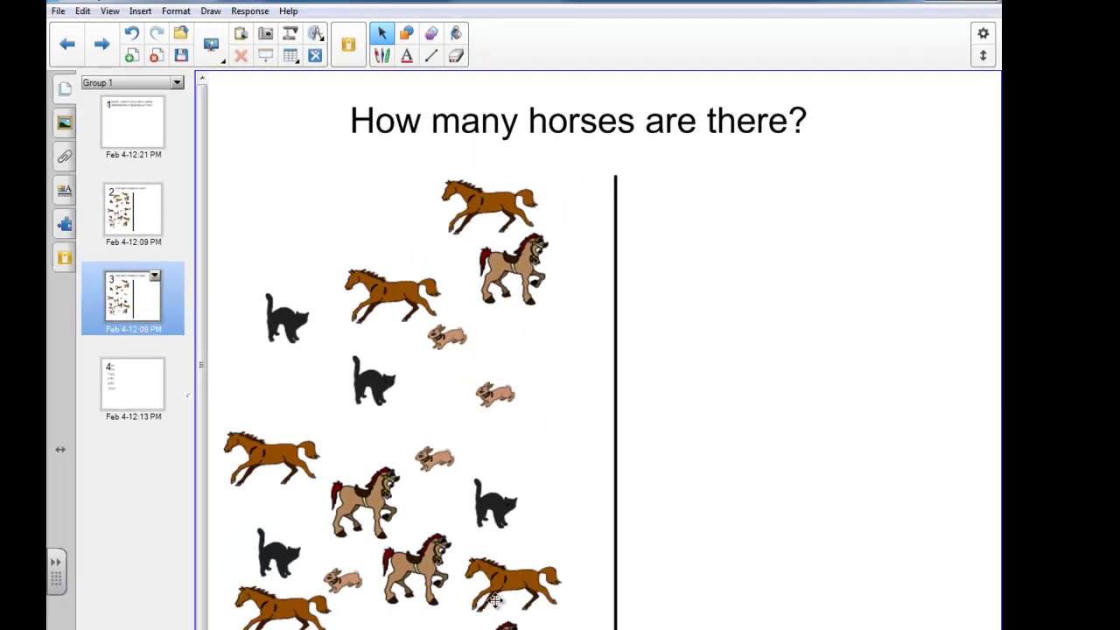
{"action": "left_click_drag", "start_coordinate": [514, 565], "coordinate": [532, 354]}
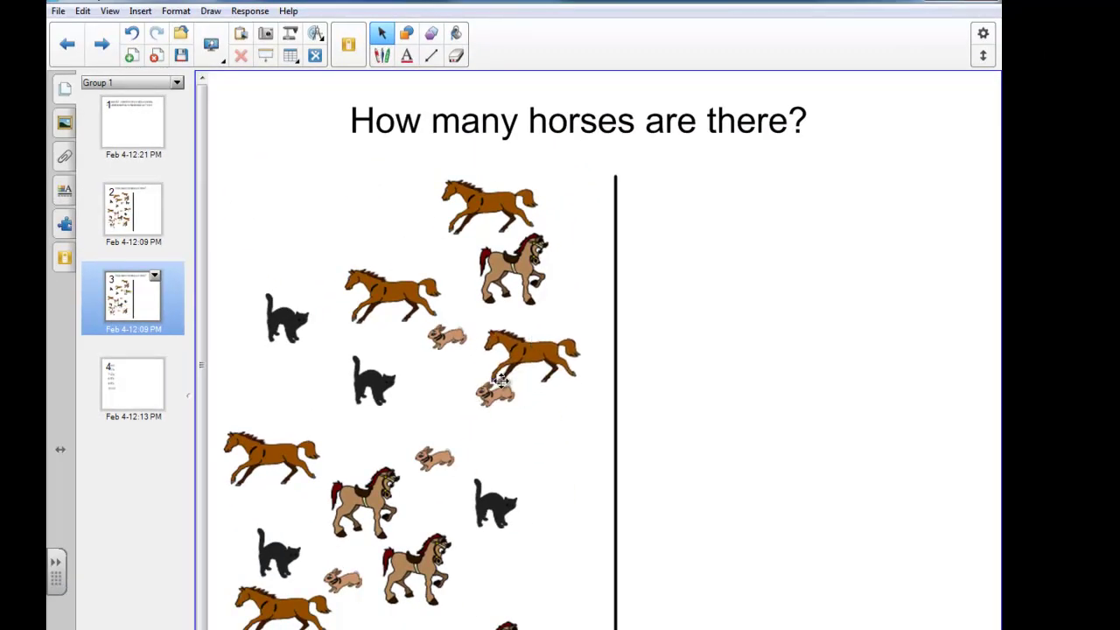
{"action": "left_click_drag", "start_coordinate": [499, 399], "coordinate": [508, 435]}
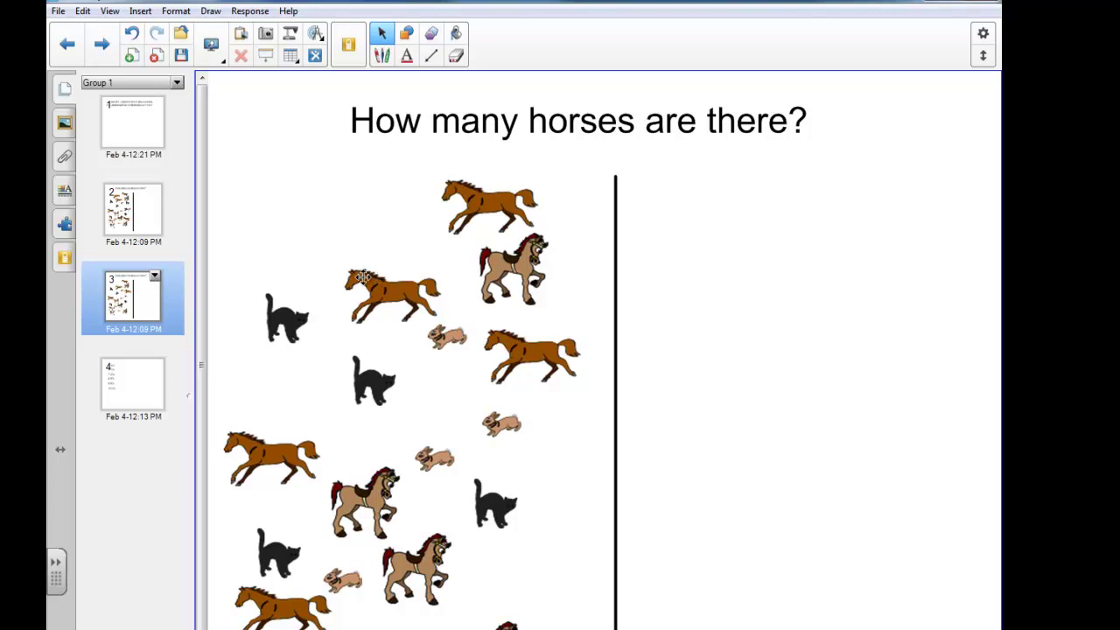
- Clone page 3 as page 4 and bring up the locking options for its title
{"action": "left_click", "coordinate": [154, 275]}
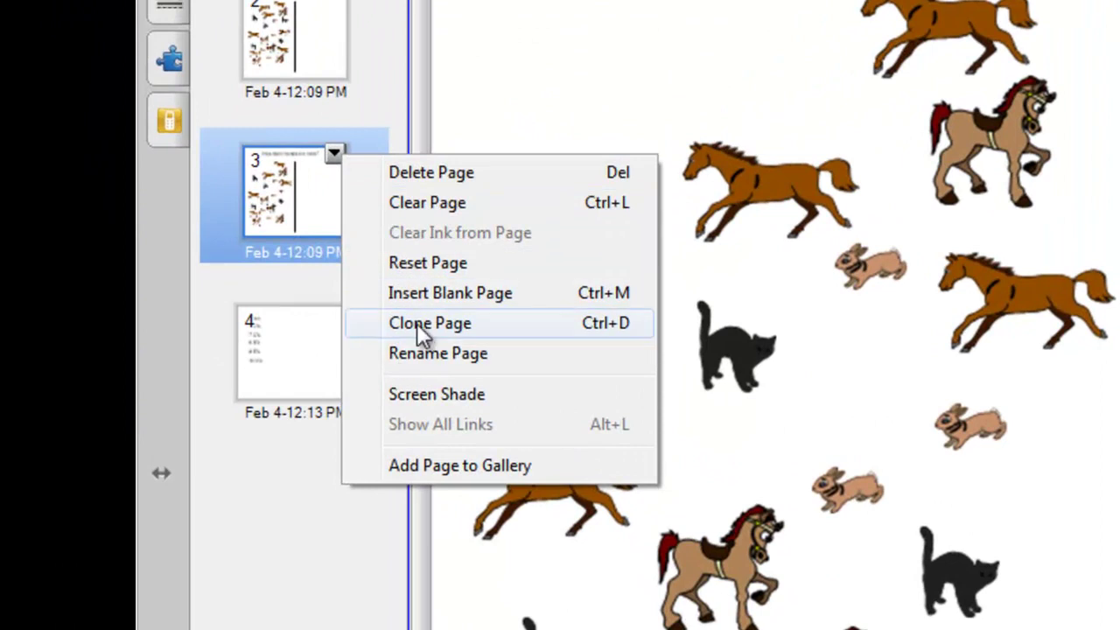
{"action": "left_click", "coordinate": [418, 323]}
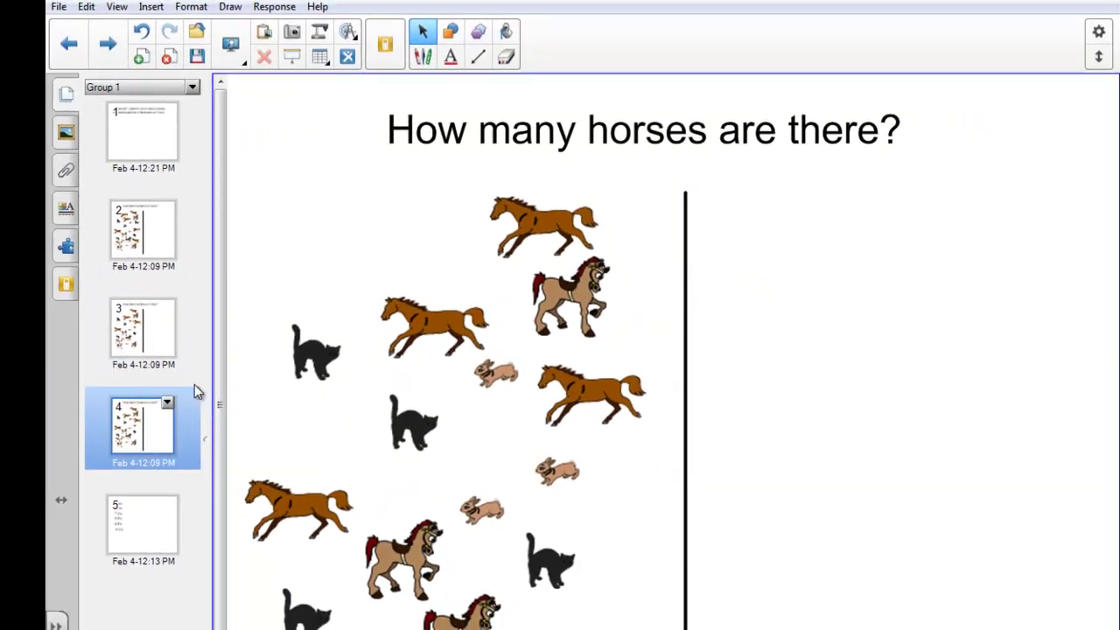
{"action": "left_click", "coordinate": [665, 130]}
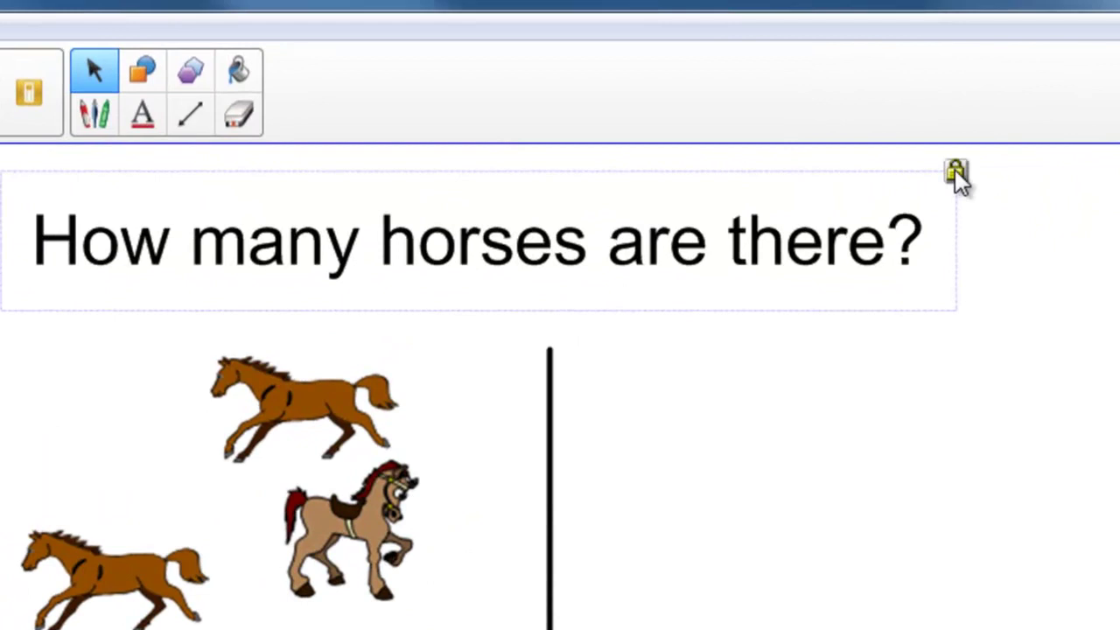
{"action": "left_click", "coordinate": [955, 168]}
- Unlock page 4's title, replace 'horses' with 'rabbits', and lock the title in place again
{"action": "left_click", "coordinate": [973, 186]}
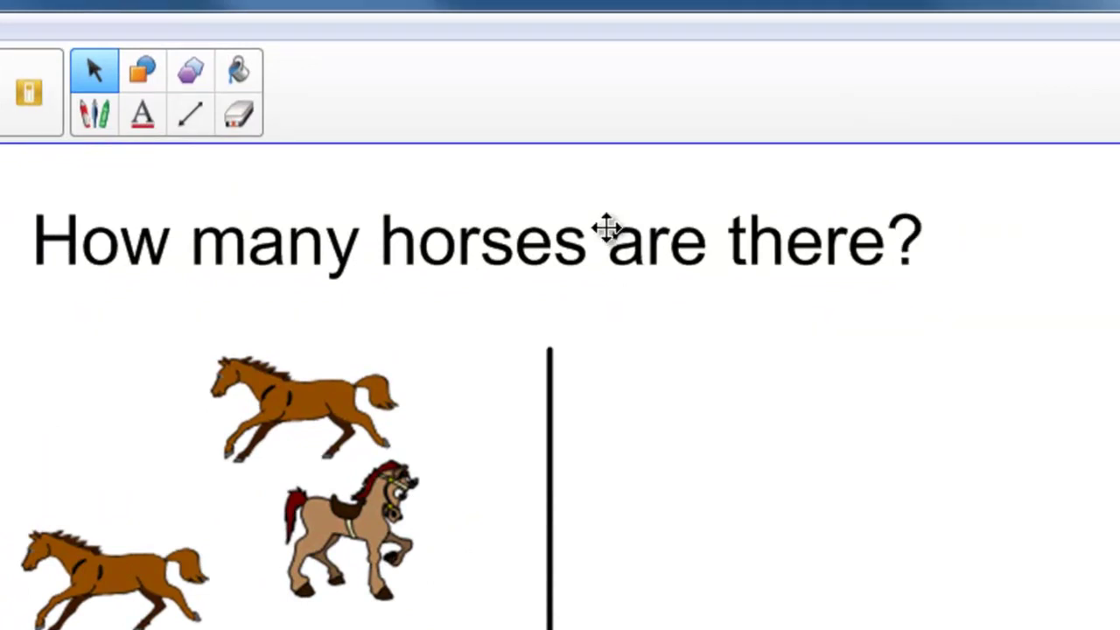
{"action": "double_click", "coordinate": [569, 245]}
{"action": "left_click_drag", "start_coordinate": [588, 254], "coordinate": [388, 263]}
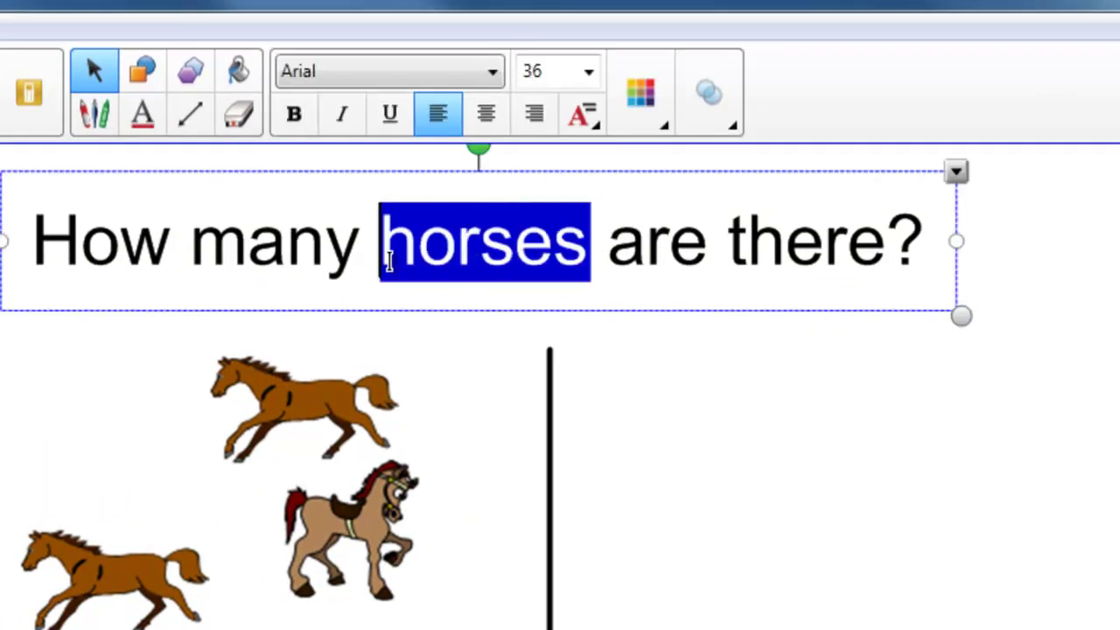
{"action": "type", "text": "rabb"}
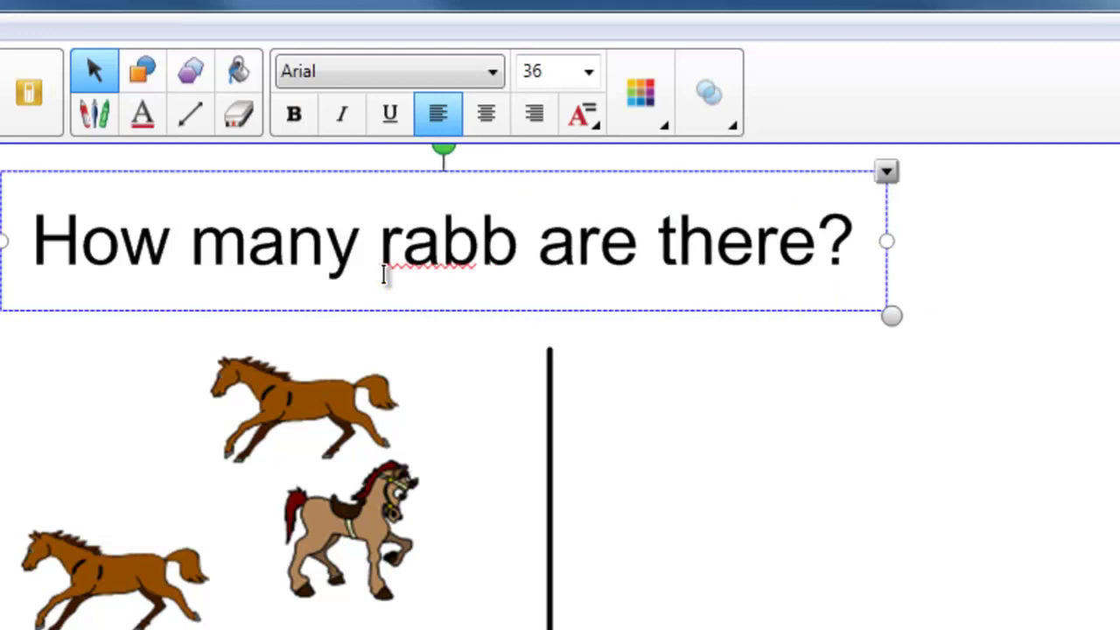
{"action": "type", "text": "its"}
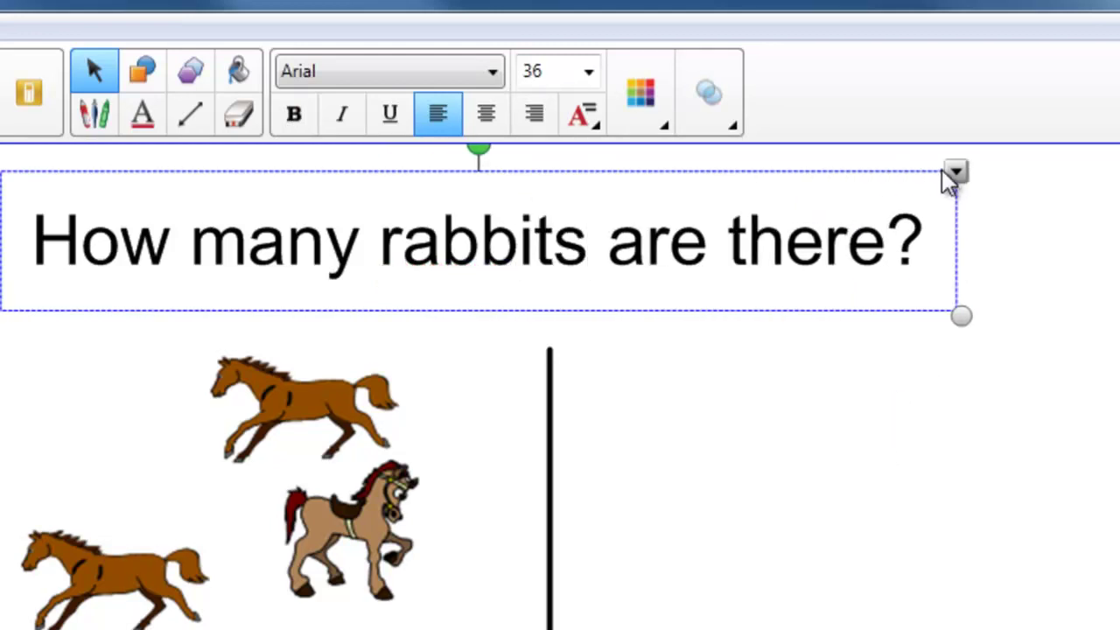
{"action": "left_click", "coordinate": [953, 172]}
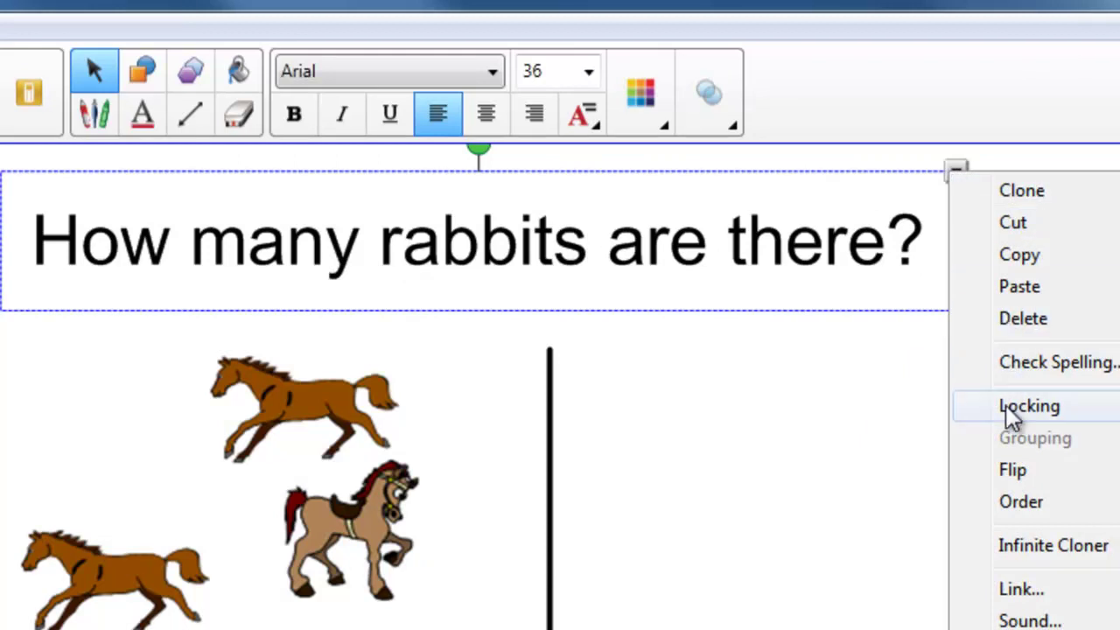
{"action": "mouse_move", "coordinate": [1006, 405]}
{"action": "left_click", "coordinate": [700, 445]}
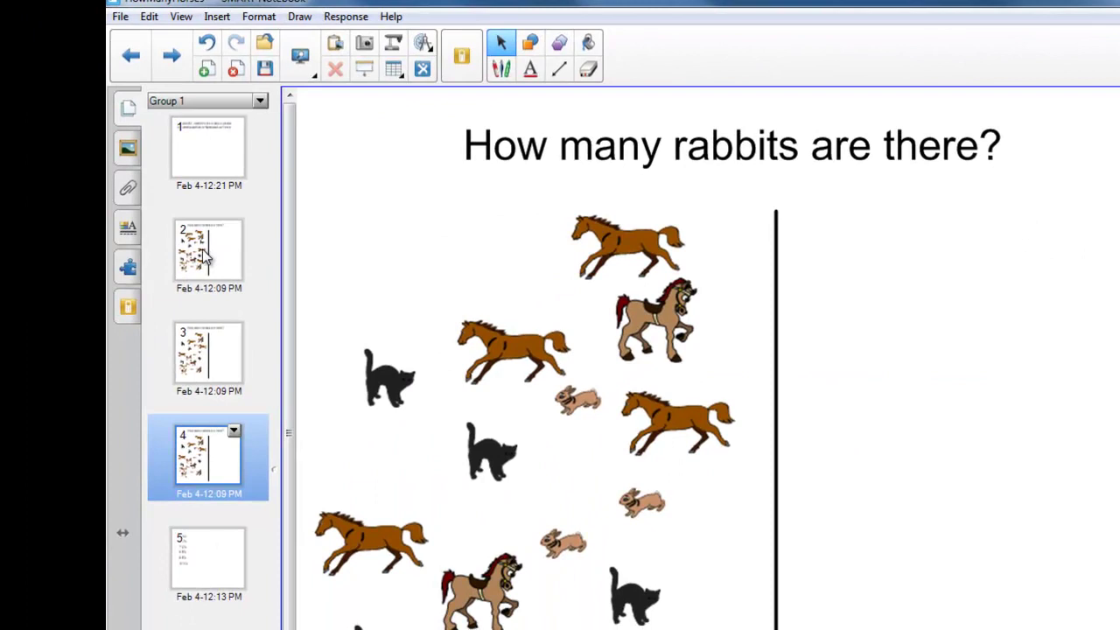
- Drag the page 4 rabbits thumbnail up to position 3 and click through pages 2–4 to verify the order
{"action": "left_click", "coordinate": [203, 256]}
{"action": "left_click", "coordinate": [200, 354]}
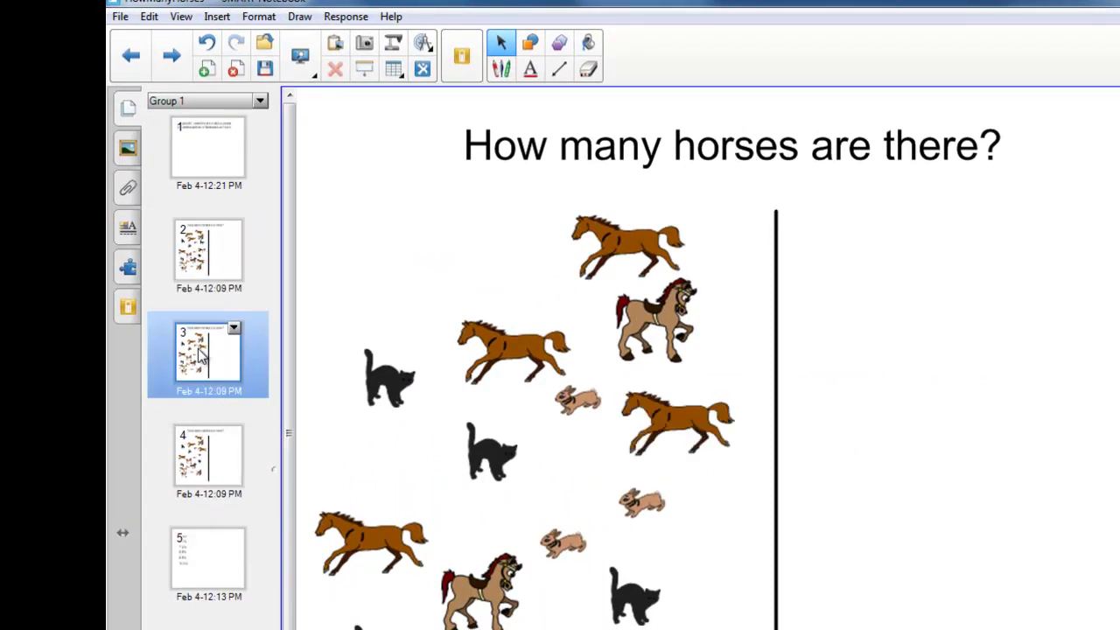
{"action": "left_click", "coordinate": [214, 462]}
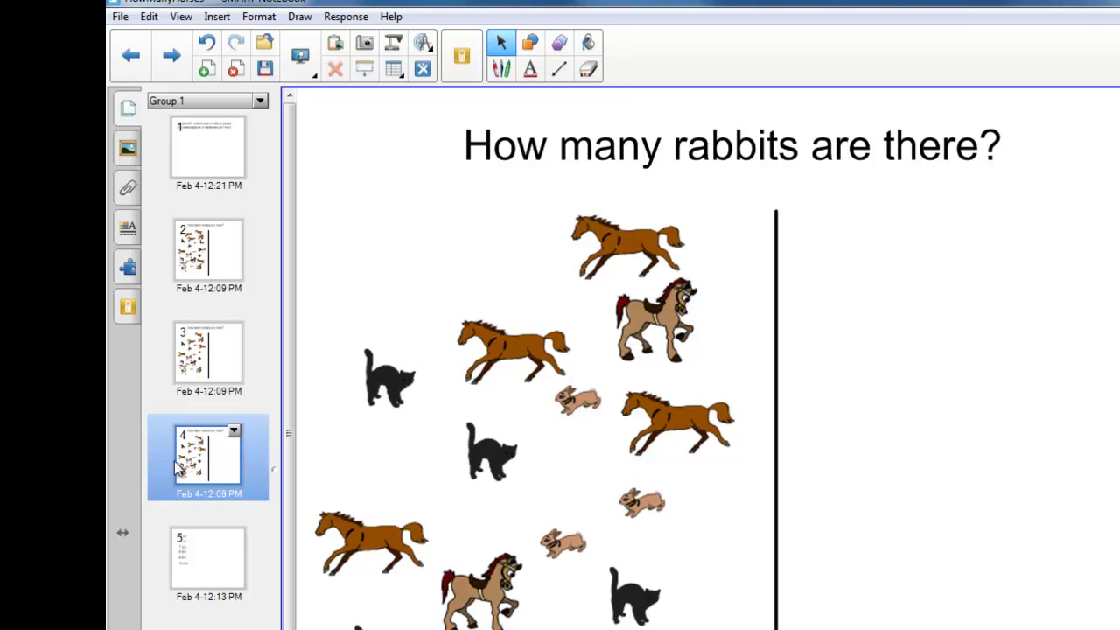
{"action": "left_click_drag", "start_coordinate": [254, 459], "coordinate": [245, 312]}
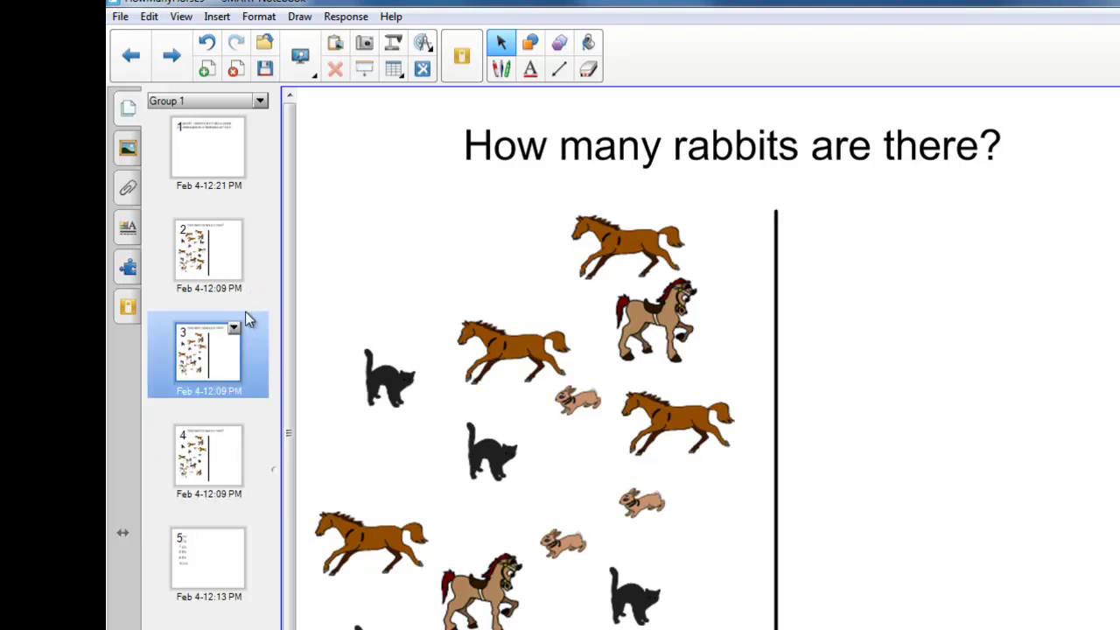
{"action": "left_click", "coordinate": [217, 245]}
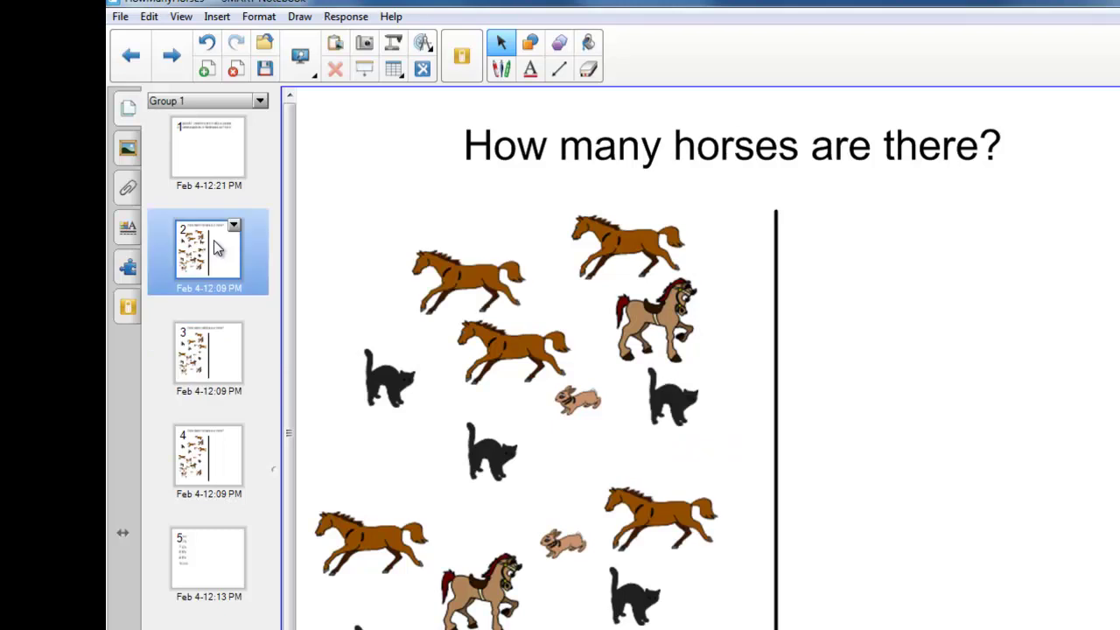
{"action": "left_click", "coordinate": [209, 377]}
{"action": "left_click", "coordinate": [200, 452]}
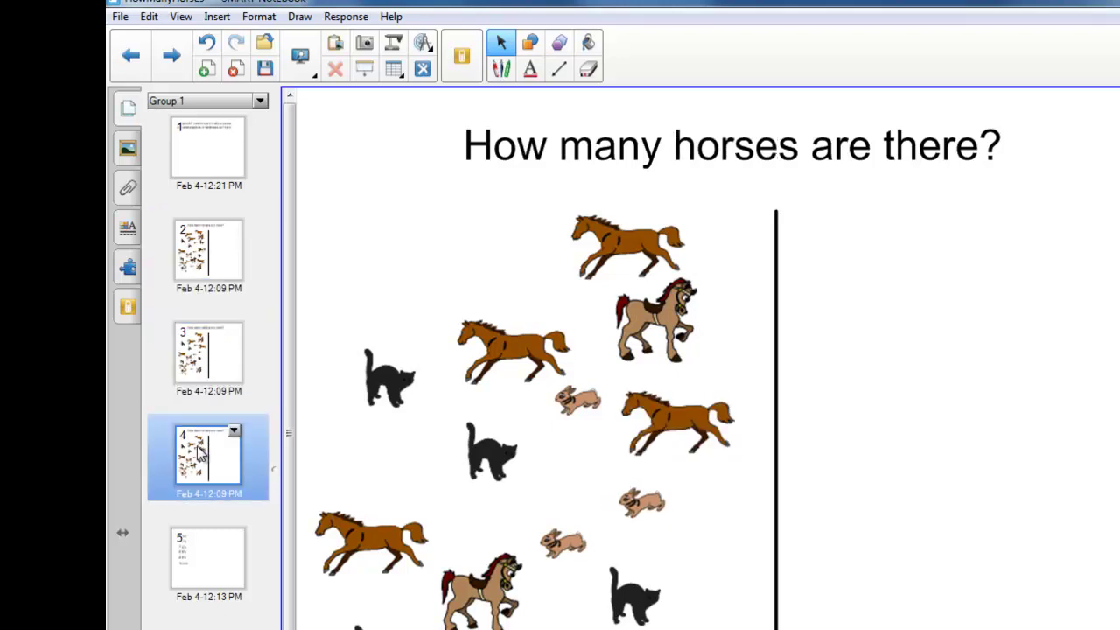
{"action": "left_click", "coordinate": [212, 367]}
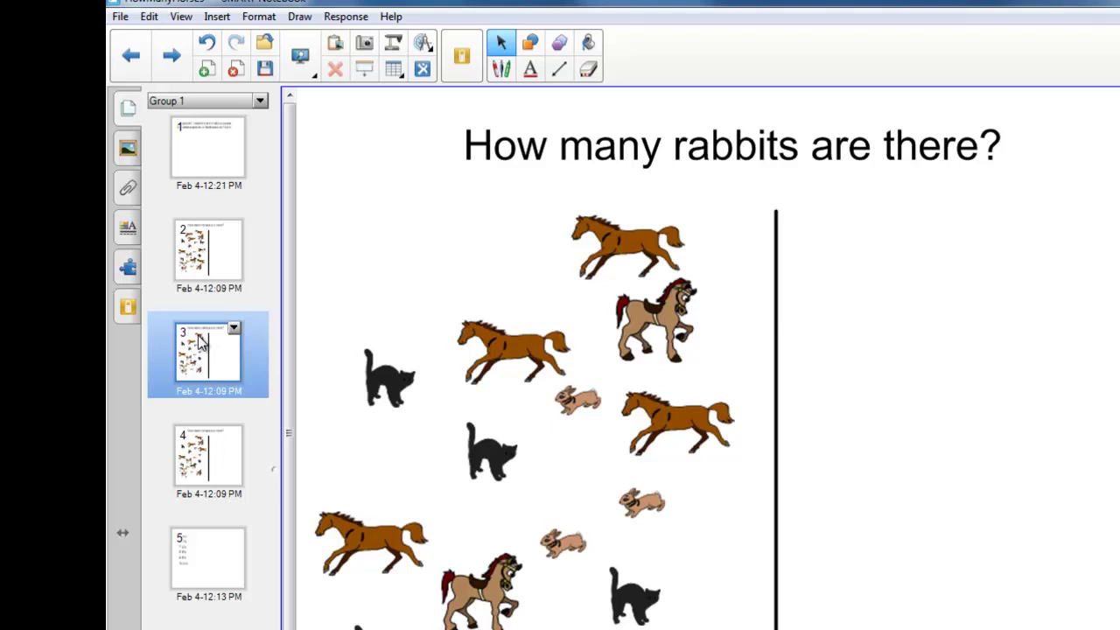
- Go through page 4 to page 5, which holds the letter-drawing list
{"action": "left_click", "coordinate": [210, 462]}
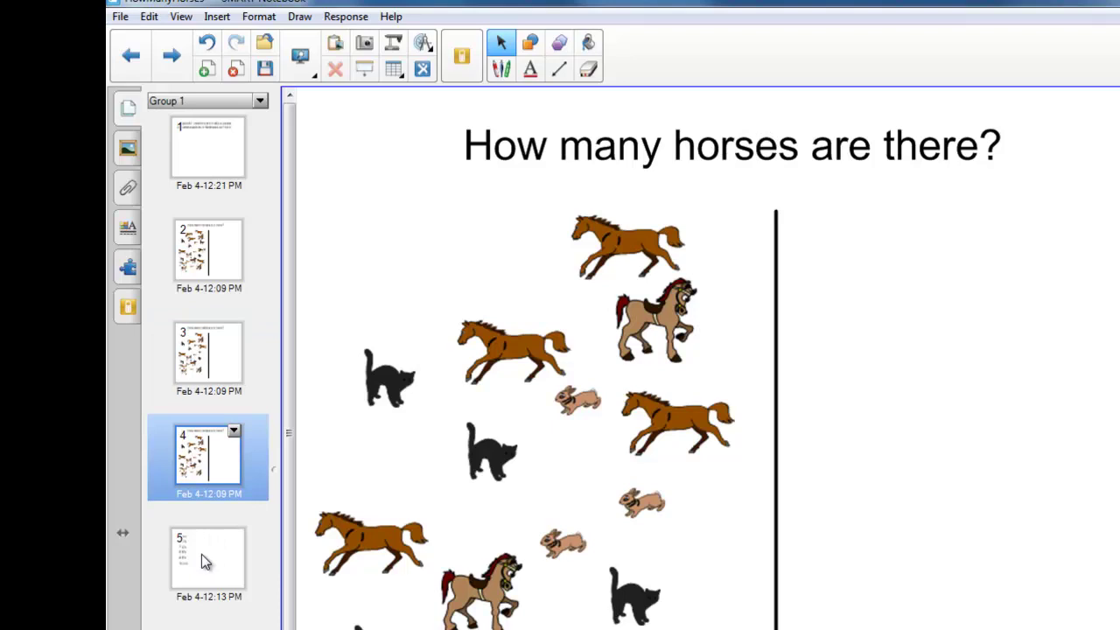
{"action": "left_click", "coordinate": [201, 558]}
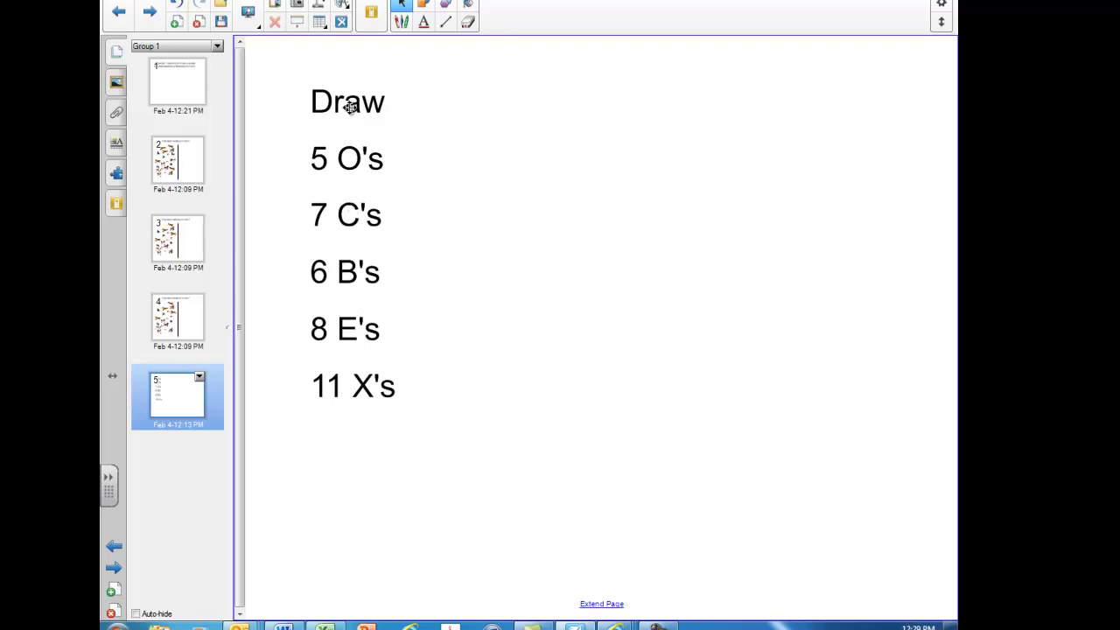
- Select page 5's letter-list text box and drag its bottom handle down to enlarge it
{"action": "left_click", "coordinate": [413, 112]}
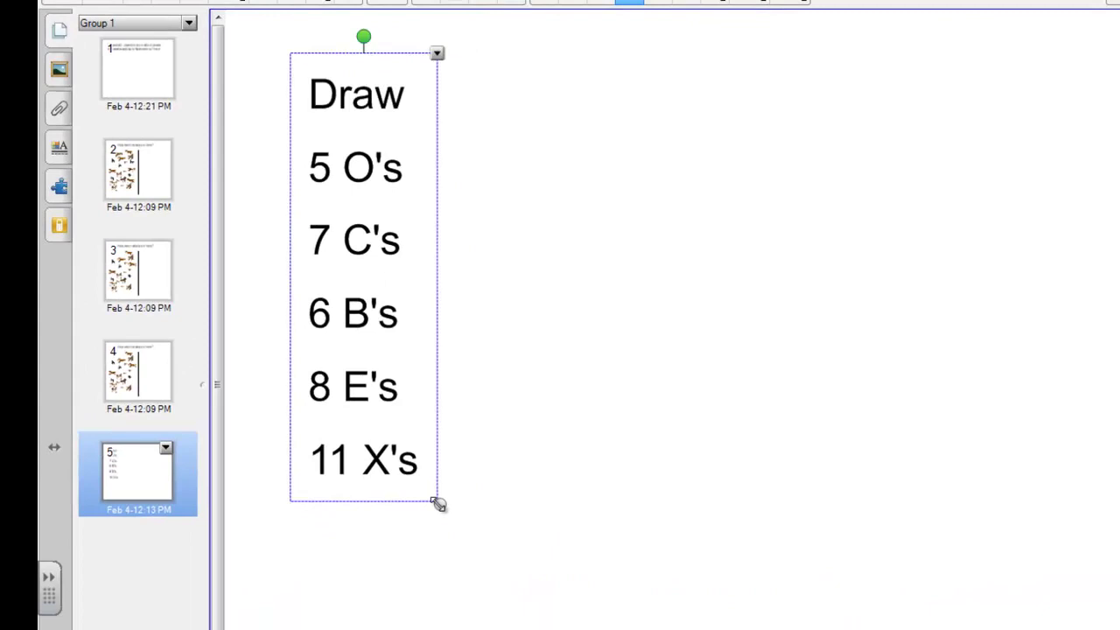
{"action": "left_click_drag", "start_coordinate": [438, 504], "coordinate": [442, 546]}
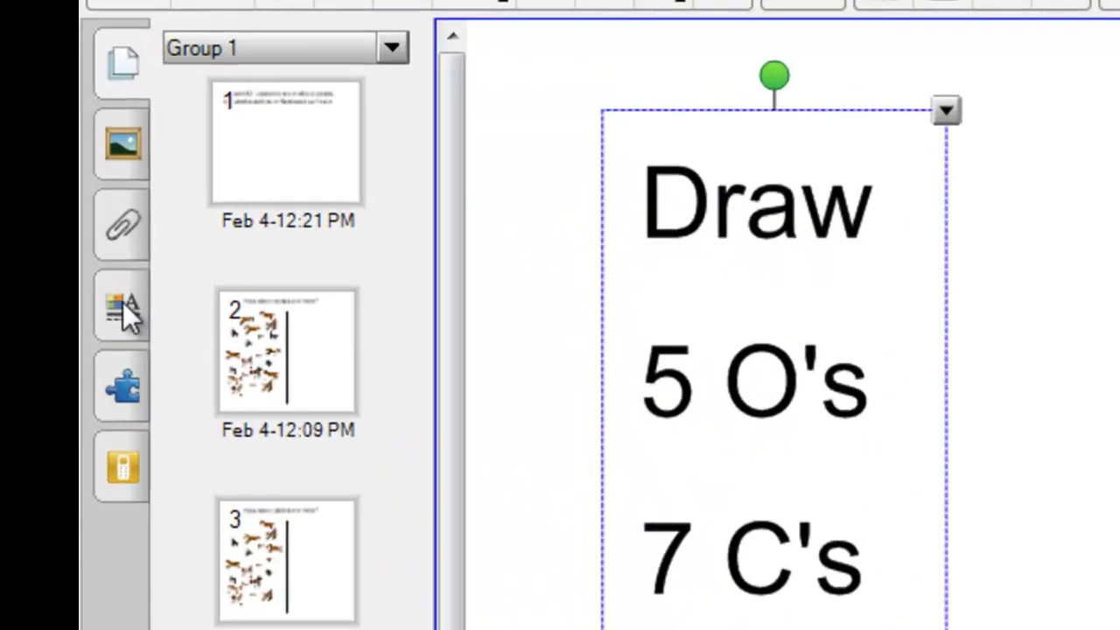
- Colour the page 5 letter list blue and set its line spacing to 2.0
{"action": "left_click", "coordinate": [123, 304]}
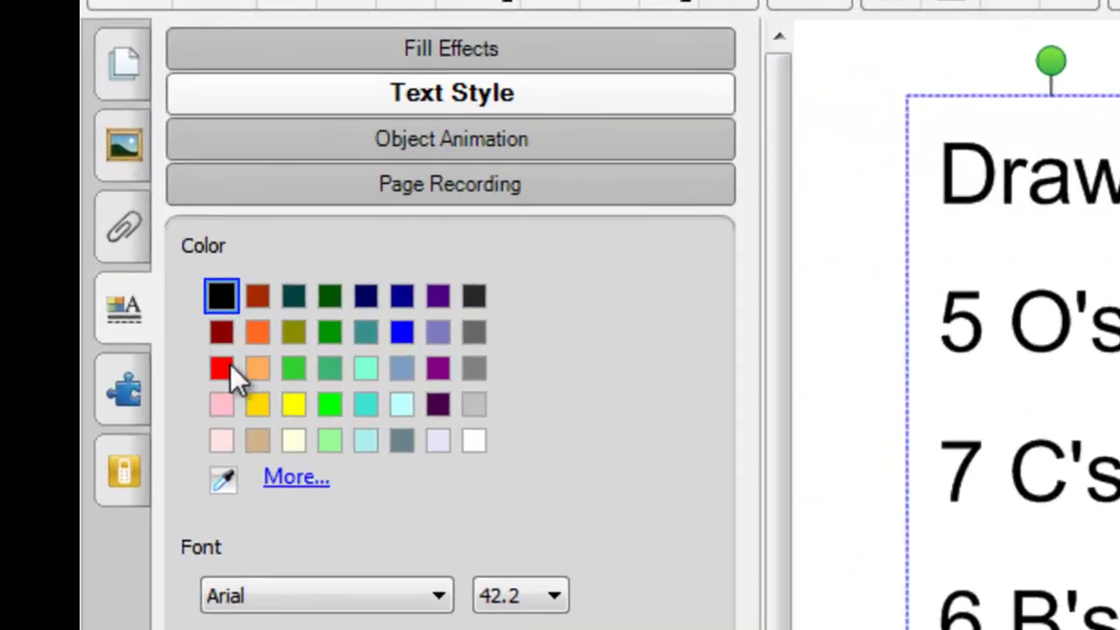
{"action": "left_click", "coordinate": [131, 217]}
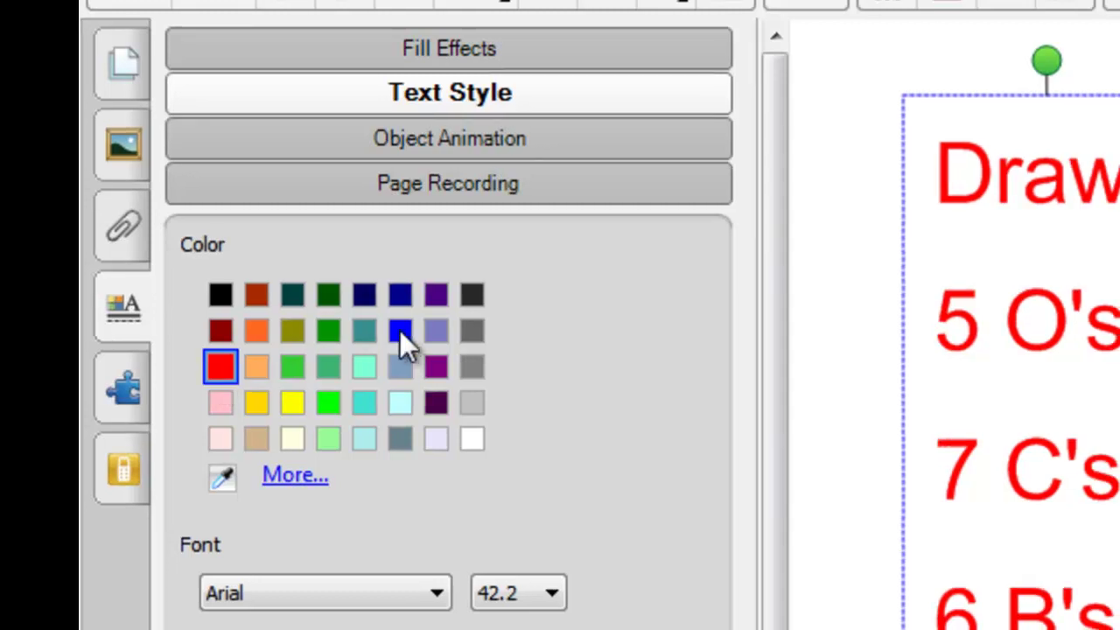
{"action": "left_click", "coordinate": [401, 333]}
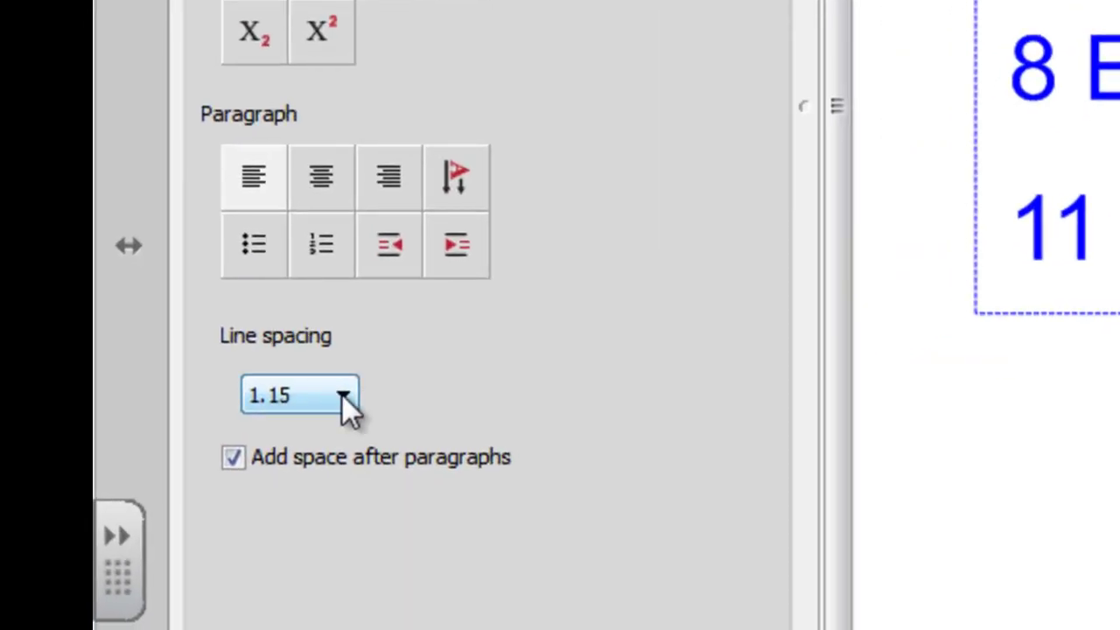
{"action": "left_click", "coordinate": [342, 396]}
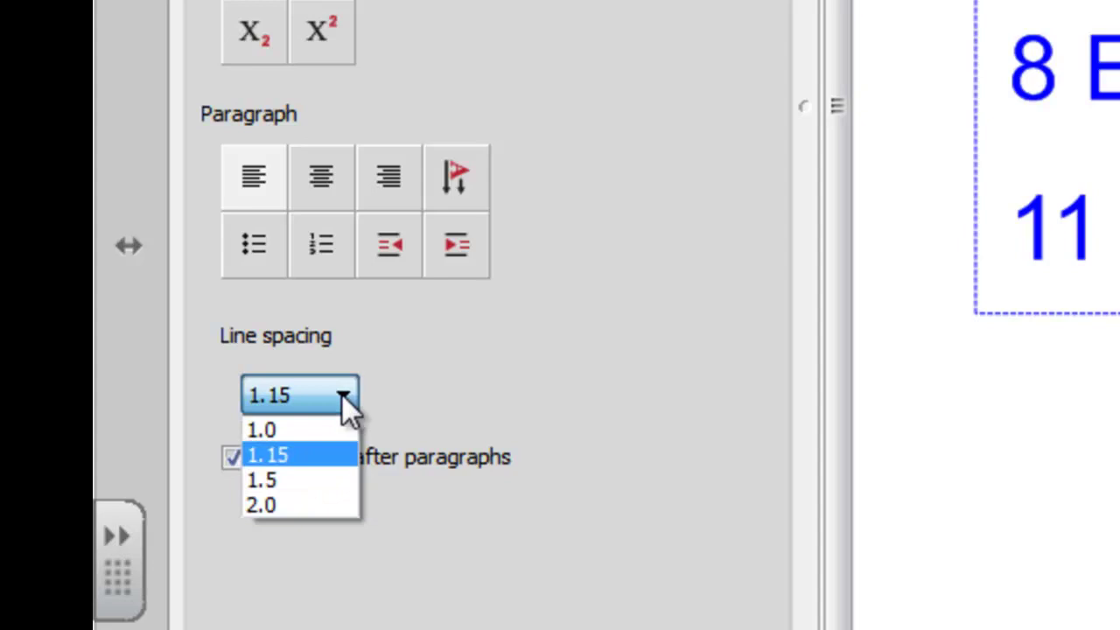
{"action": "left_click", "coordinate": [289, 505]}
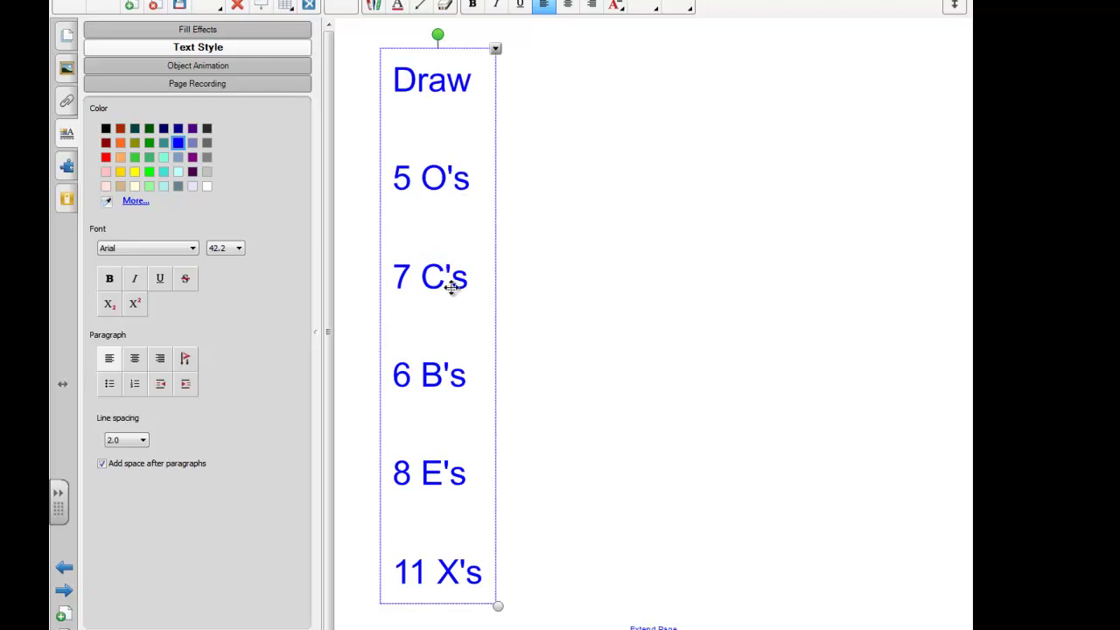
- Add a screen shade to page 5 with its top edge just below the 5 O's line
{"action": "left_click", "coordinate": [646, 221]}
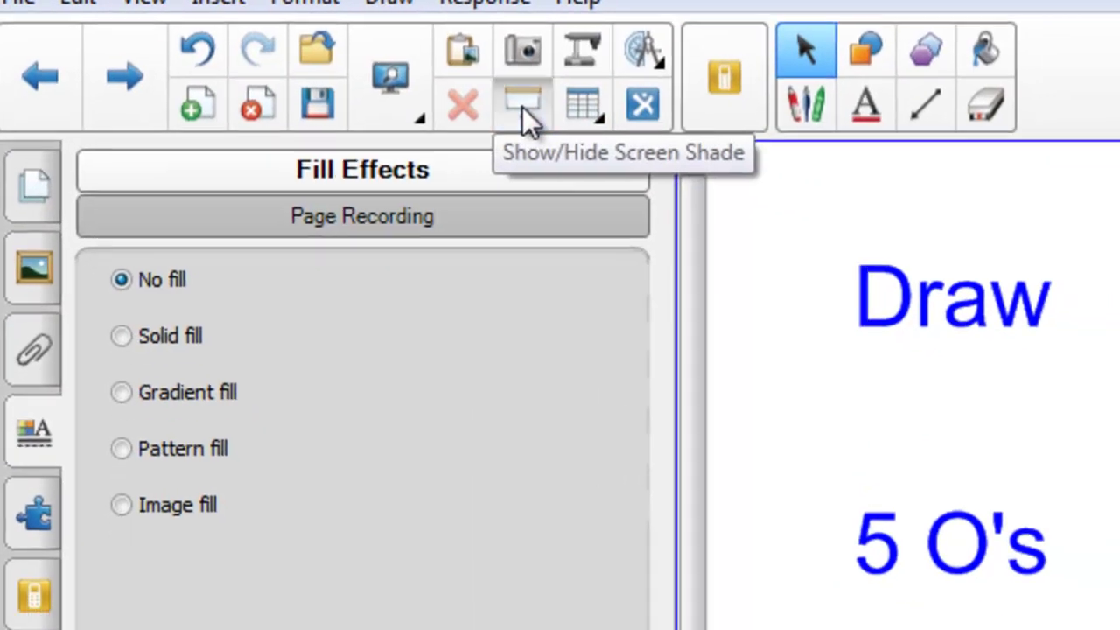
{"action": "left_click", "coordinate": [559, 112]}
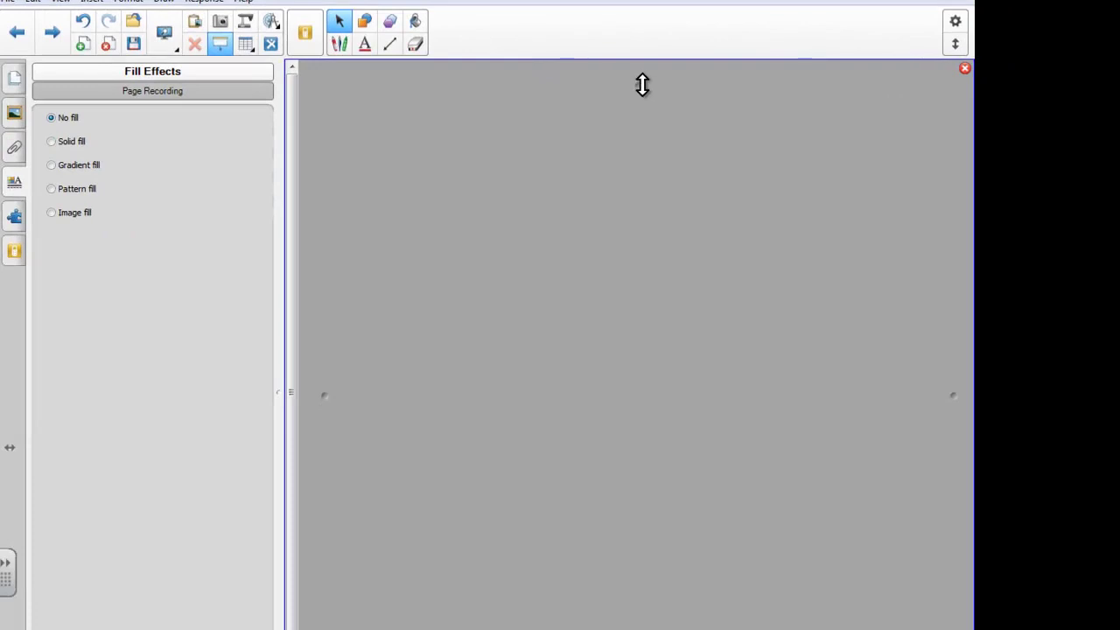
{"action": "left_click_drag", "start_coordinate": [643, 84], "coordinate": [639, 292]}
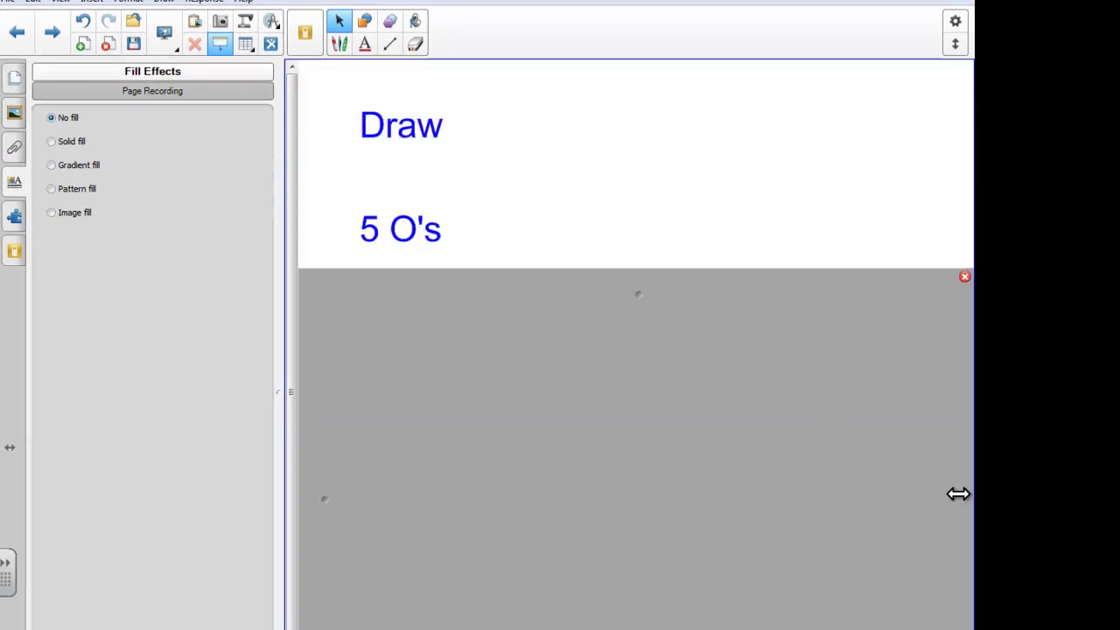
{"action": "mouse_move", "coordinate": [951, 495]}
{"action": "left_mouse_down"}
{"action": "mouse_move", "coordinate": [853, 502]}
{"action": "mouse_move", "coordinate": [952, 502]}
{"action": "left_mouse_up"}
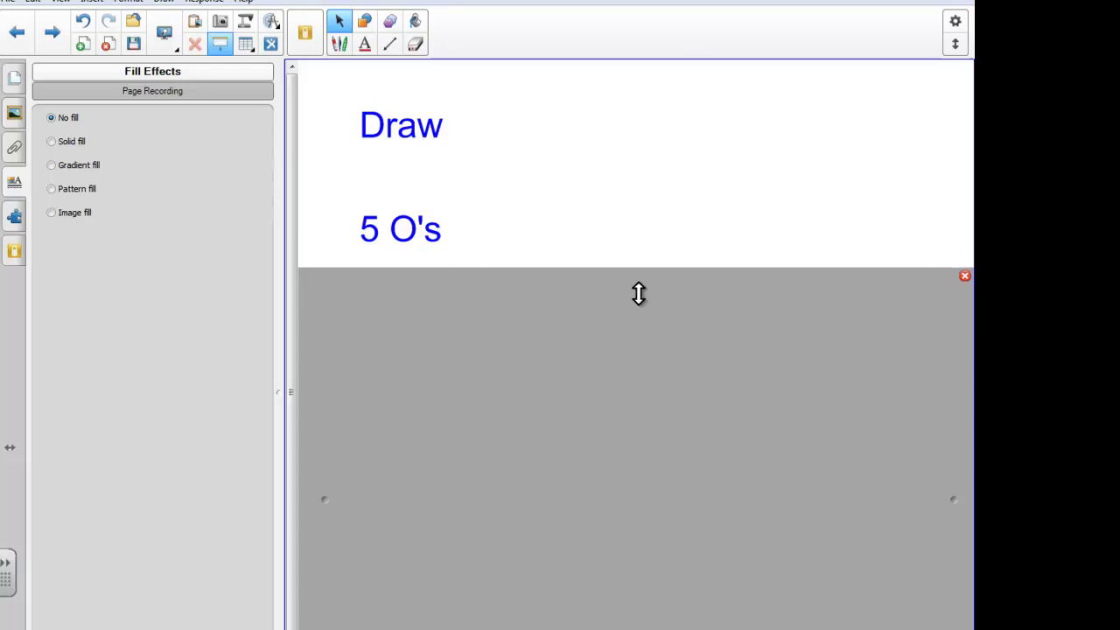
{"action": "left_click_drag", "start_coordinate": [639, 298], "coordinate": [640, 402]}
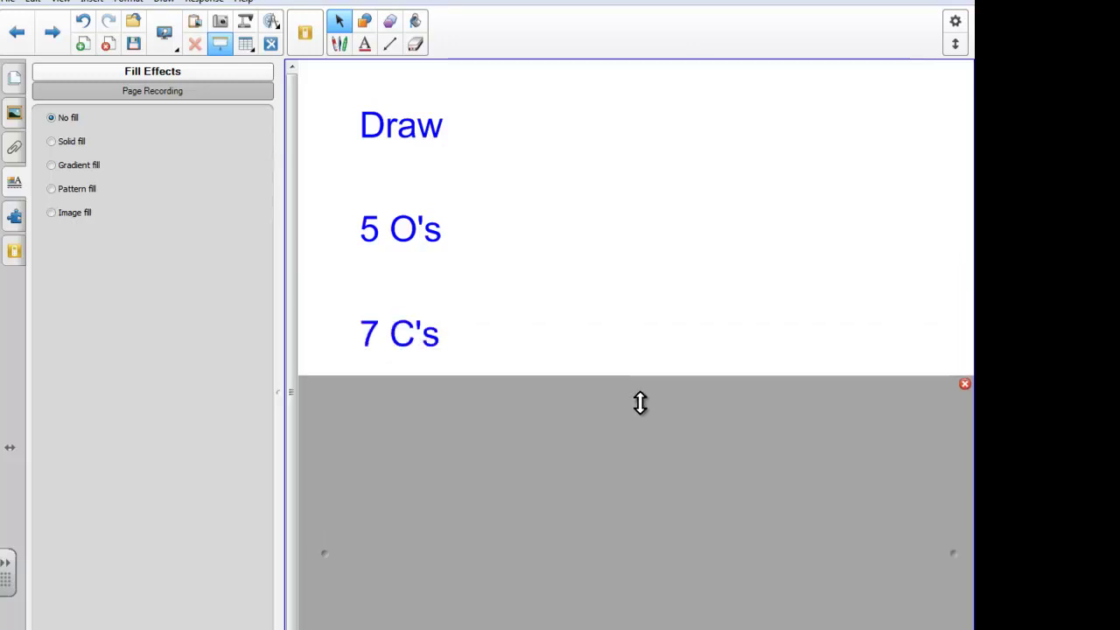
{"action": "left_click_drag", "start_coordinate": [640, 402], "coordinate": [639, 282]}
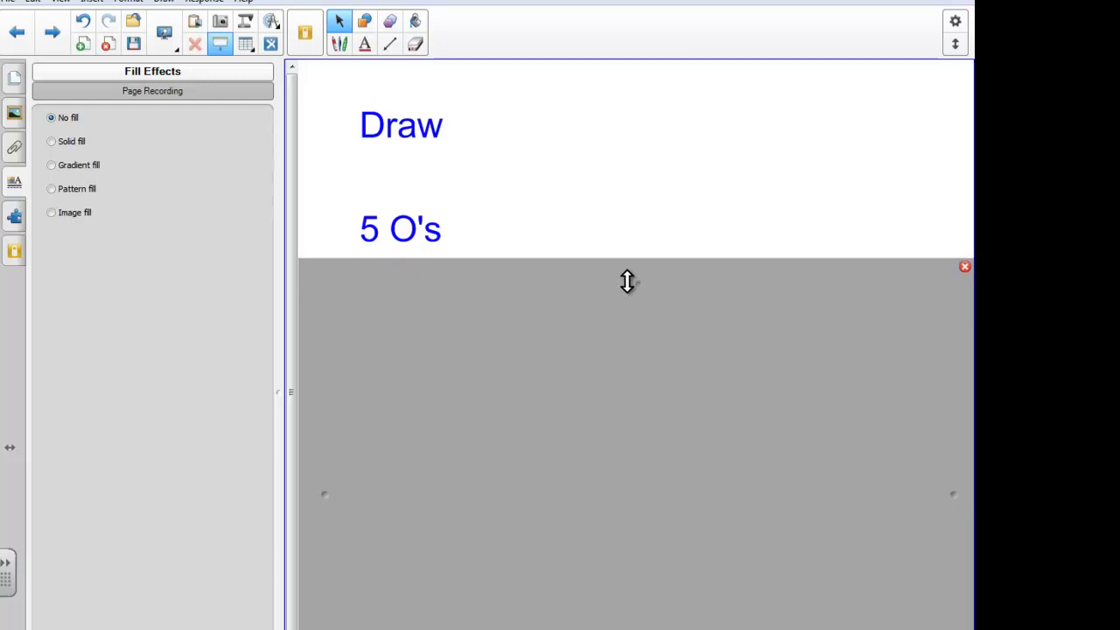
{"action": "left_click", "coordinate": [14, 80]}
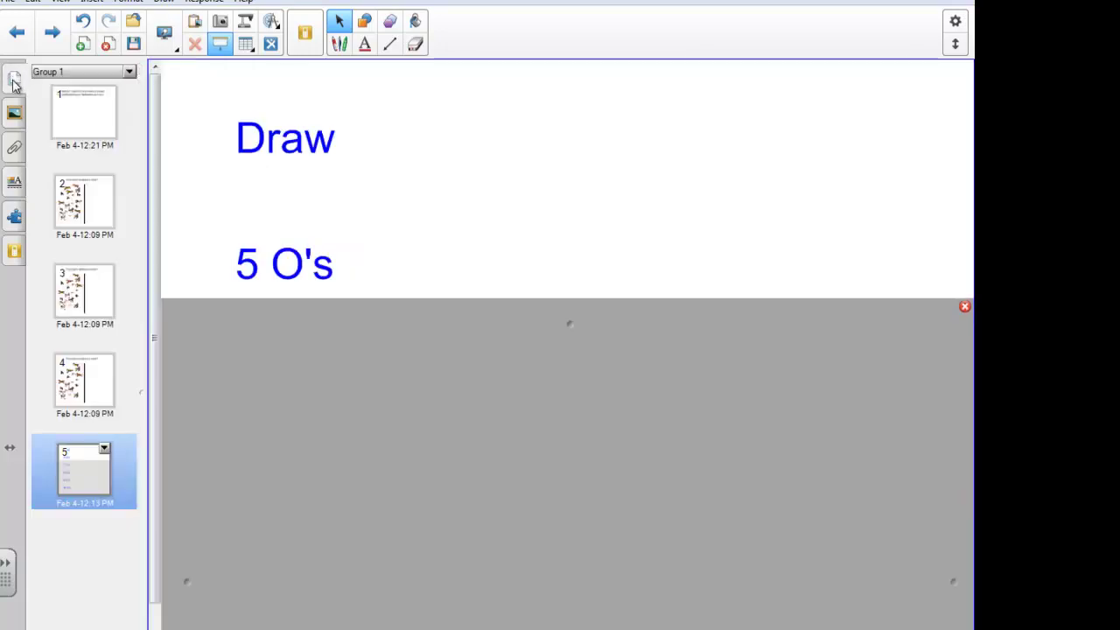
- Clone page 5 as page 6 and drag its screen shade away to reveal the full list
{"action": "left_click", "coordinate": [105, 452]}
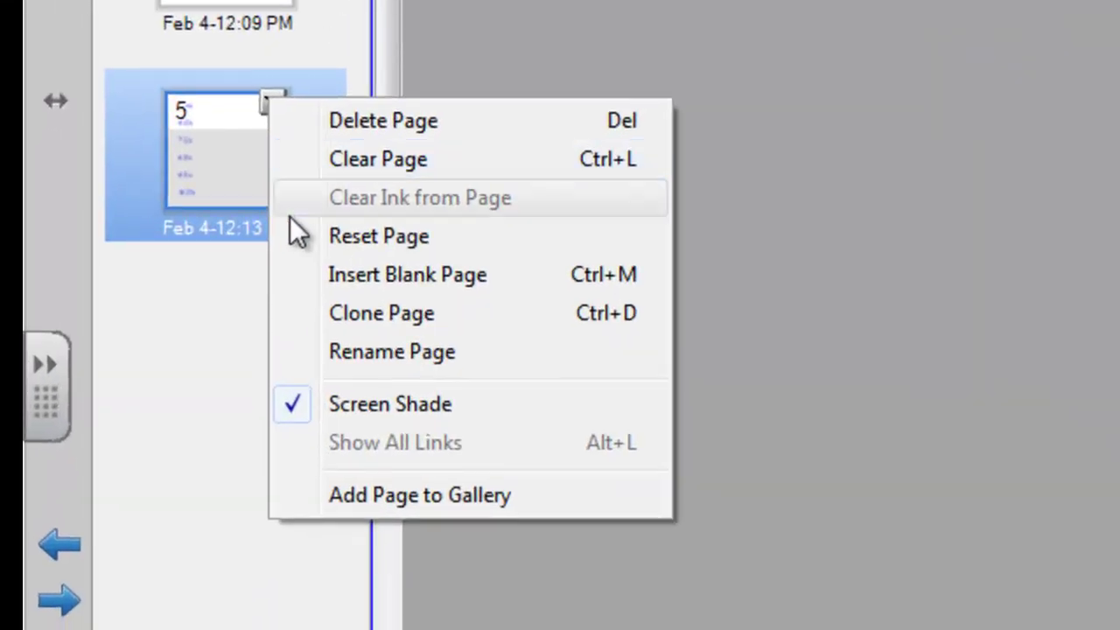
{"action": "left_click", "coordinate": [405, 314]}
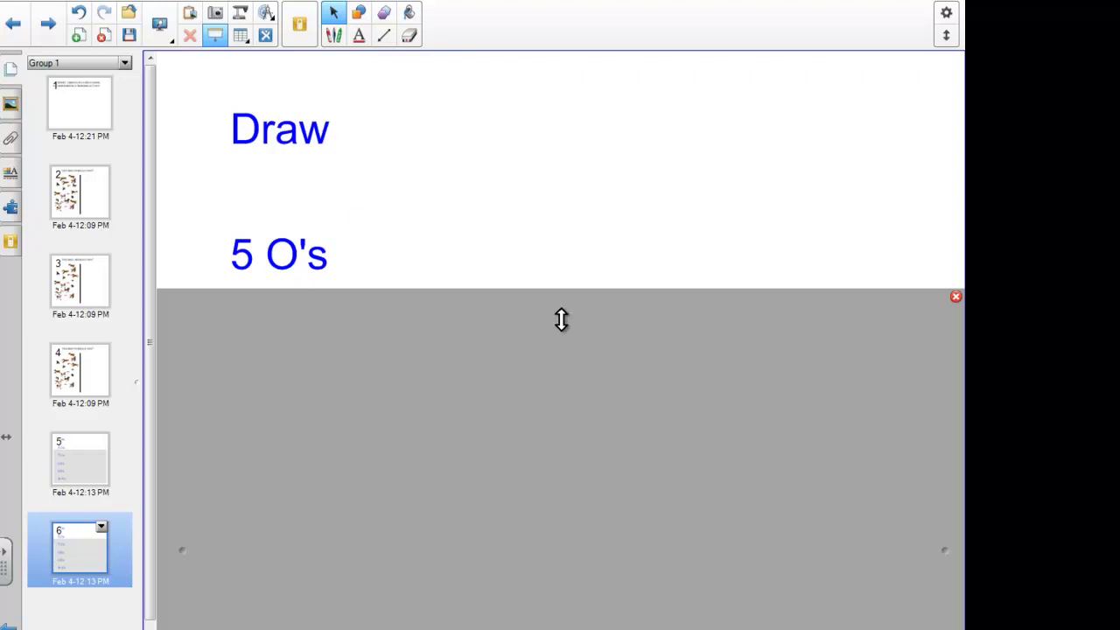
{"action": "left_click_drag", "start_coordinate": [563, 315], "coordinate": [562, 629]}
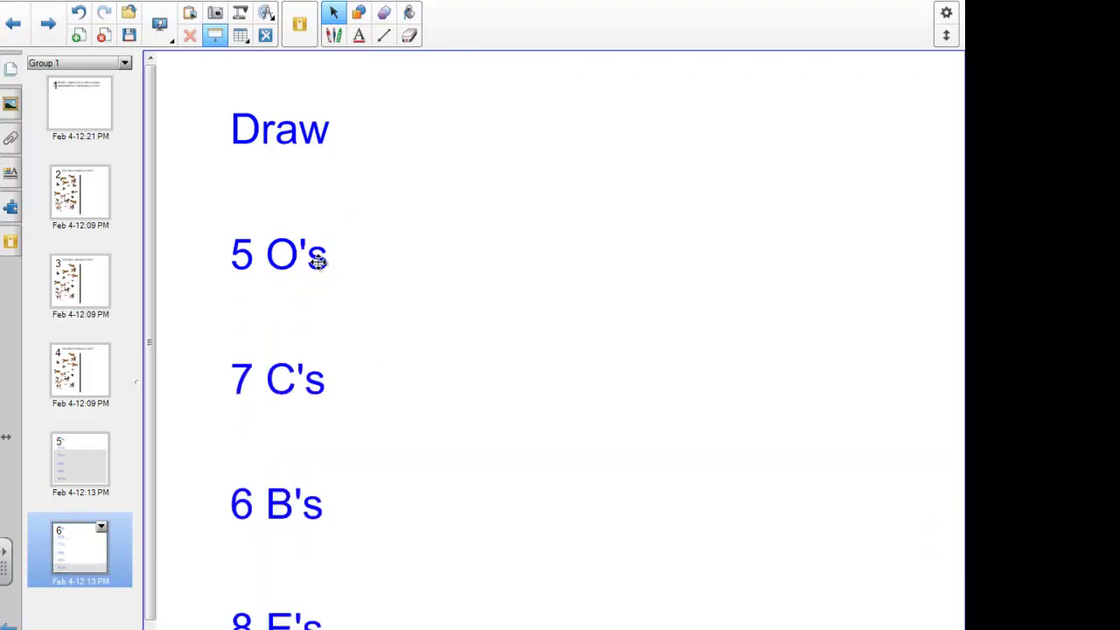
- On page 6, change the line '5 O's' to '4 L's'
{"action": "double_click", "coordinate": [252, 257]}
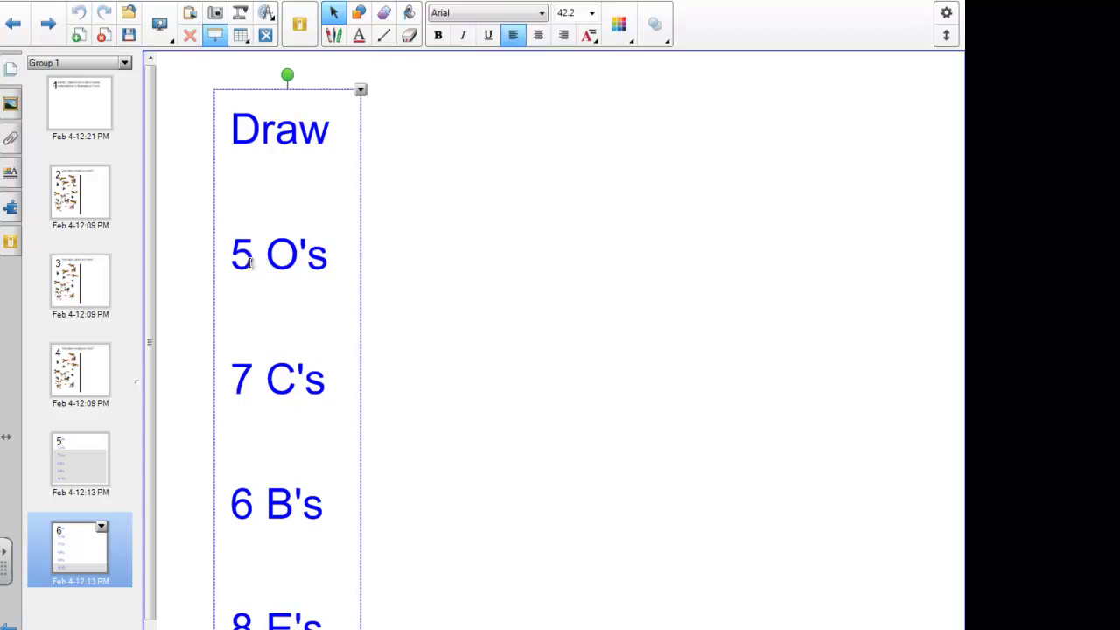
{"action": "key", "text": "BackSpace"}
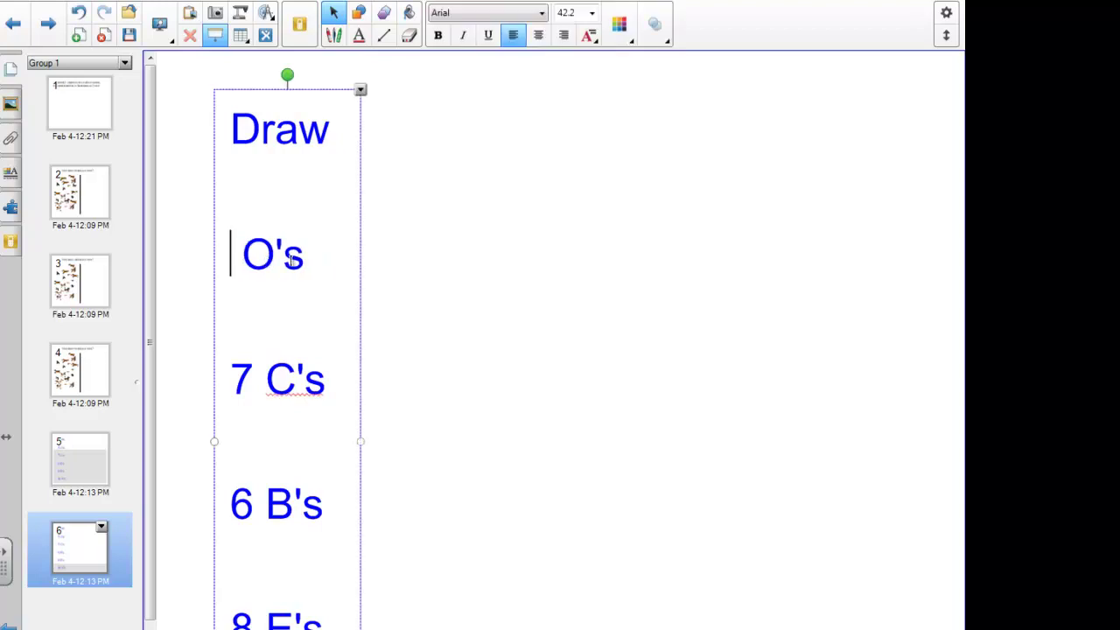
{"action": "type", "text": "4"}
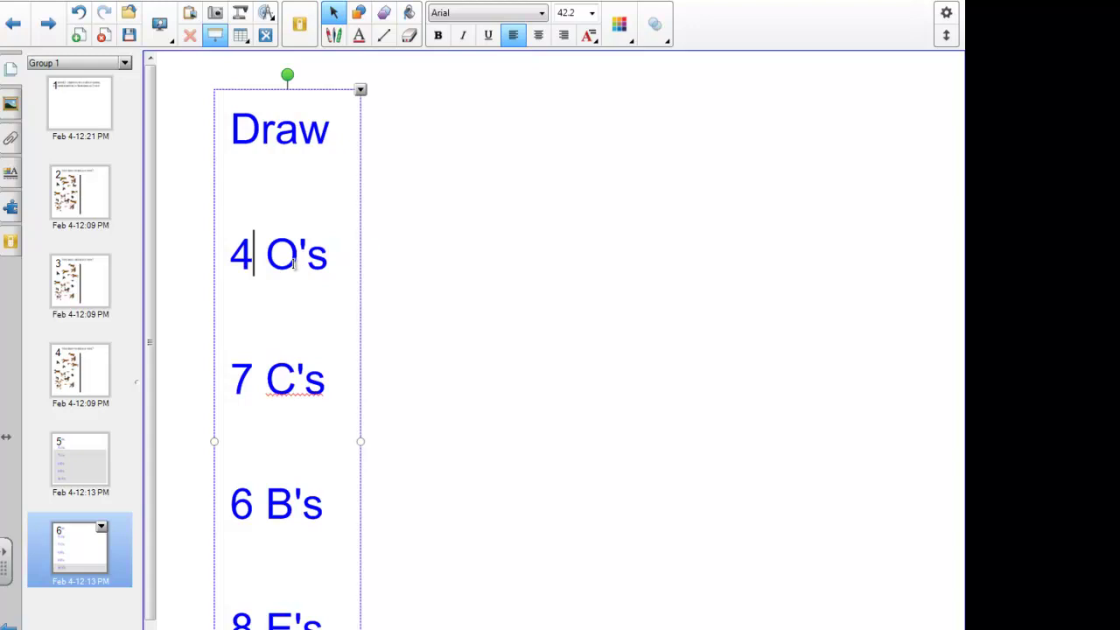
{"action": "left_click", "coordinate": [295, 256]}
{"action": "key", "text": "BackSpace"}
{"action": "type", "text": "L"}
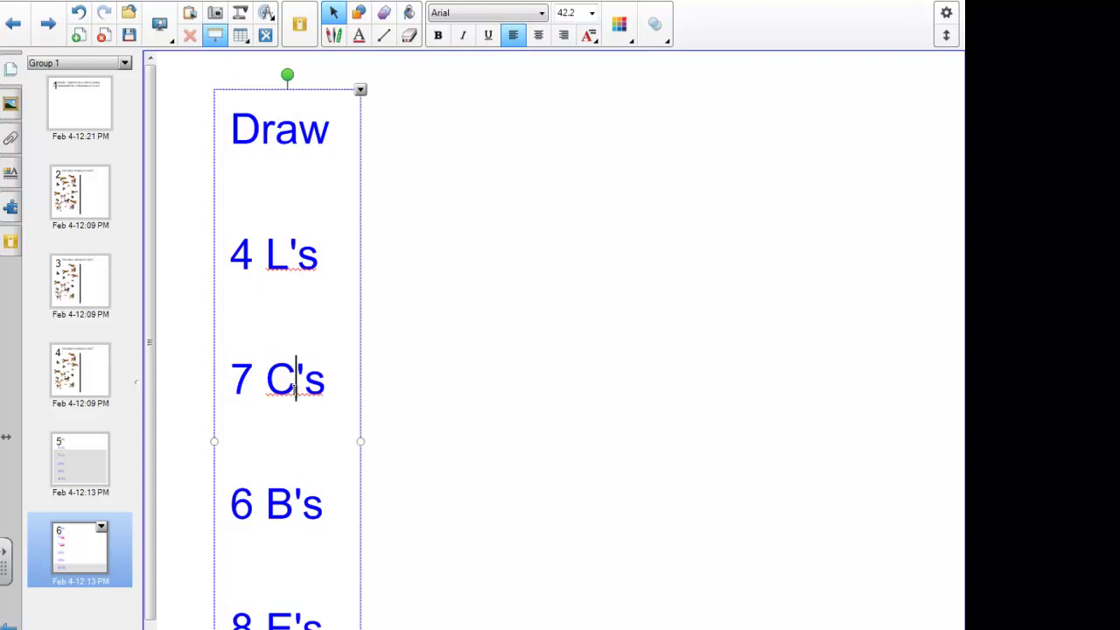
{"action": "left_click", "coordinate": [295, 392]}
- Switch to page 2's horse question and show the Gallery Essentials collection
{"action": "left_click", "coordinate": [46, 204]}
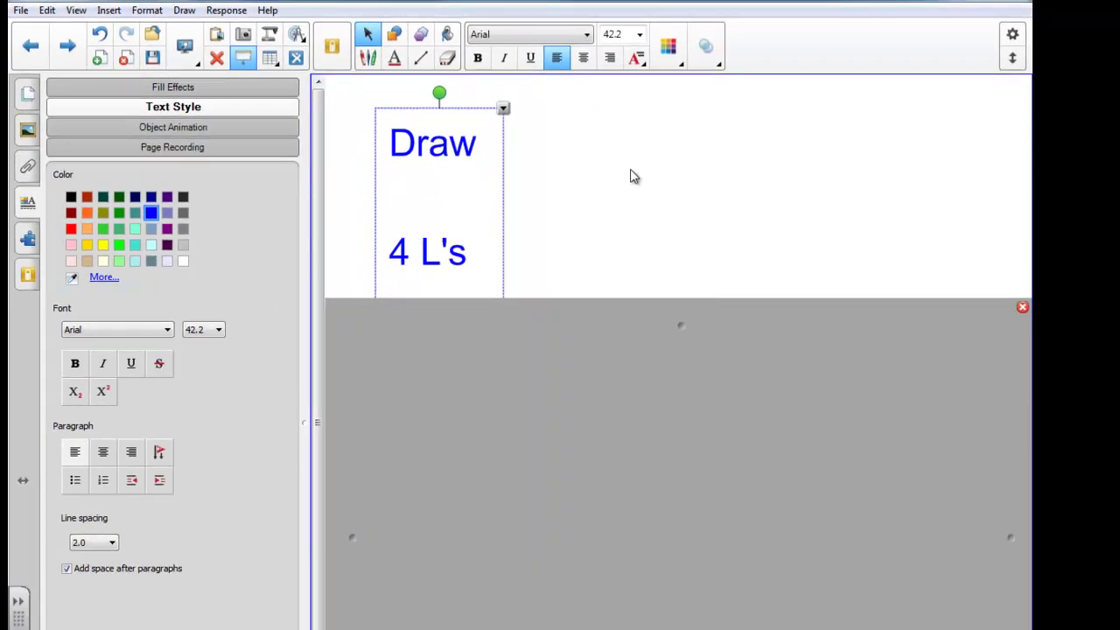
{"action": "left_click", "coordinate": [28, 101]}
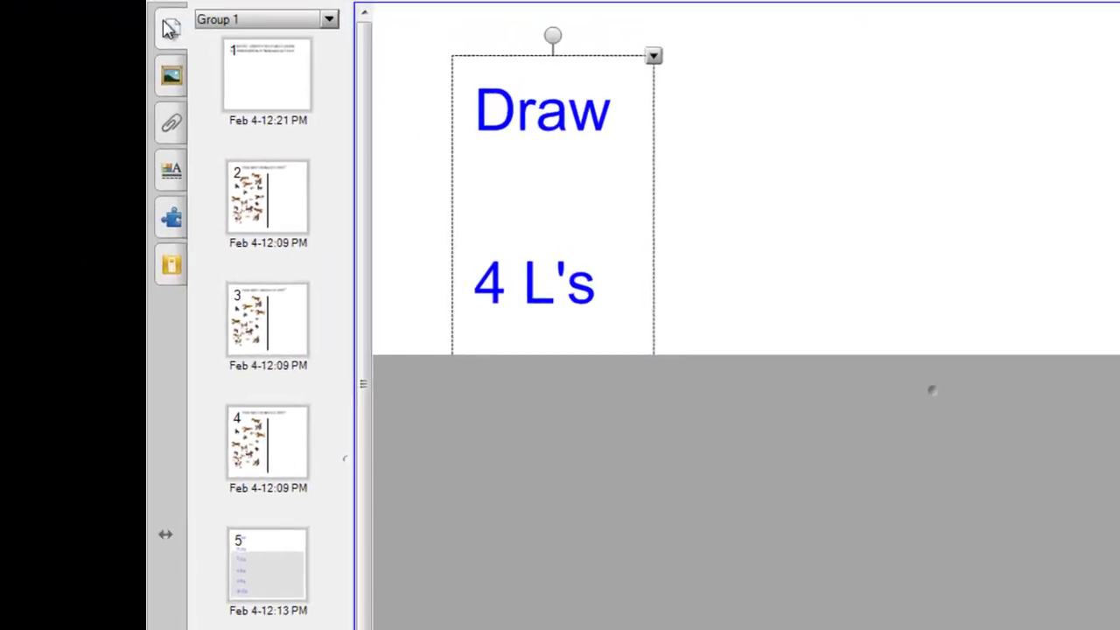
{"action": "left_click", "coordinate": [283, 200]}
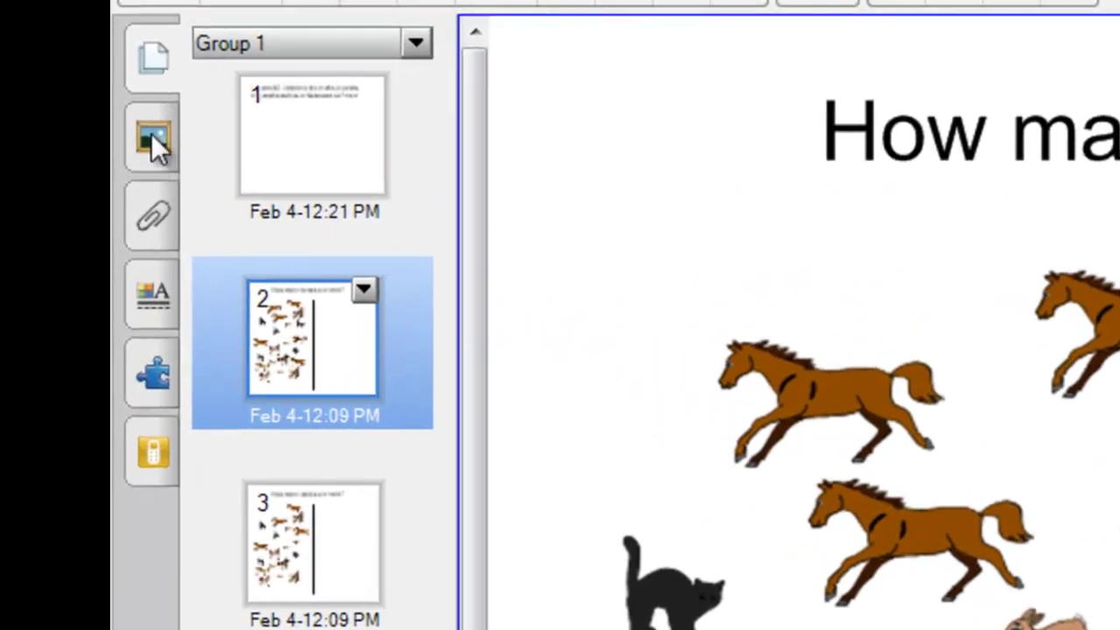
{"action": "left_click", "coordinate": [151, 133]}
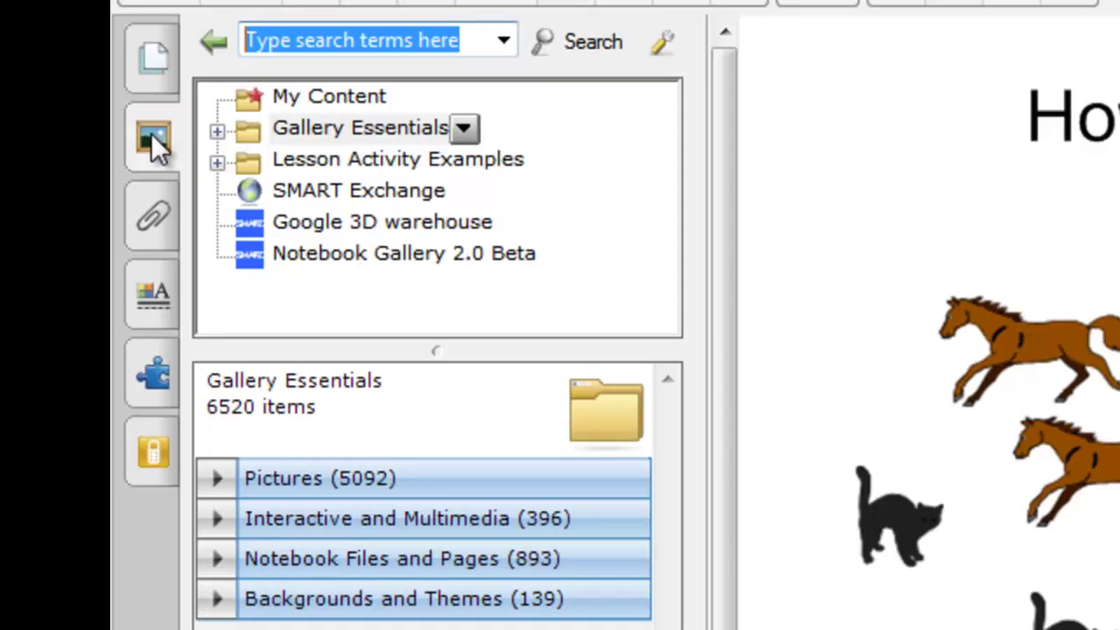